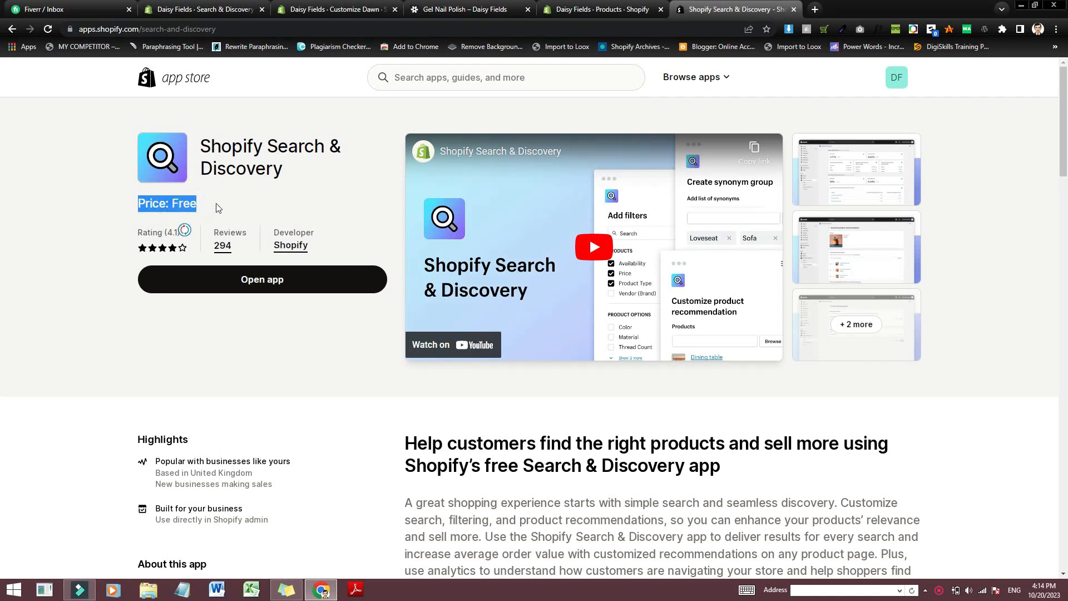
Step: Close the Search & Discovery app store page and view the installed apps in the store admin
{"action": "left_click", "coordinate": [794, 9]}
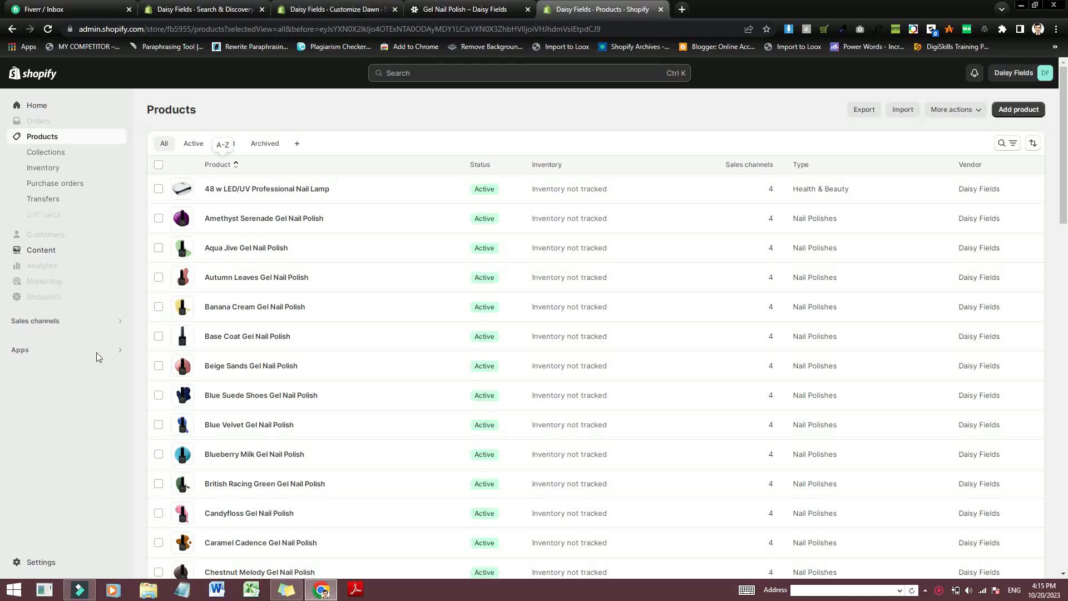
{"action": "left_click", "coordinate": [118, 352]}
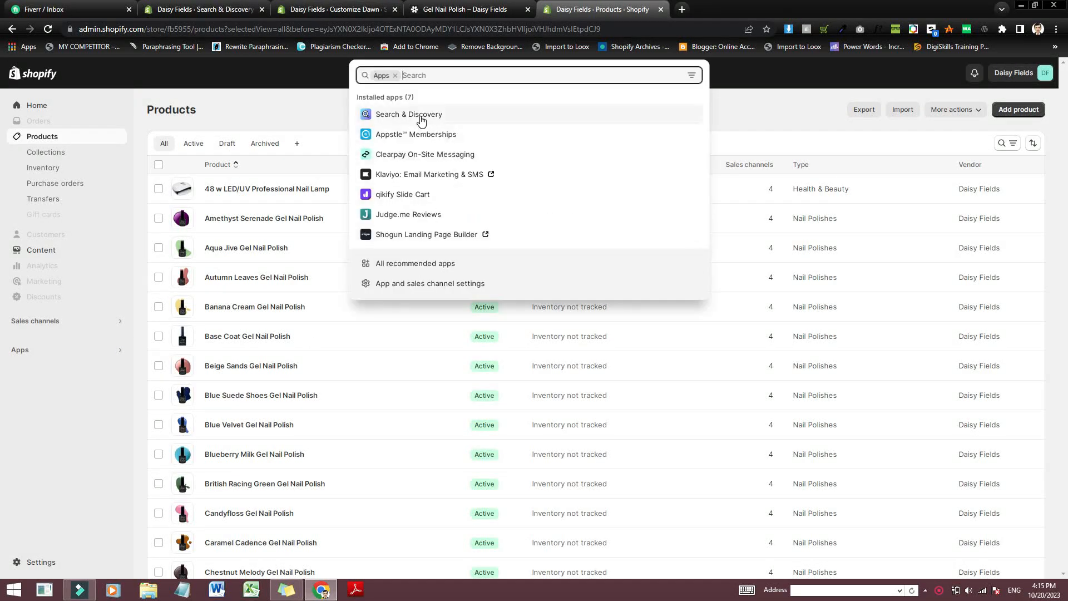
{"action": "left_click", "coordinate": [71, 372]}
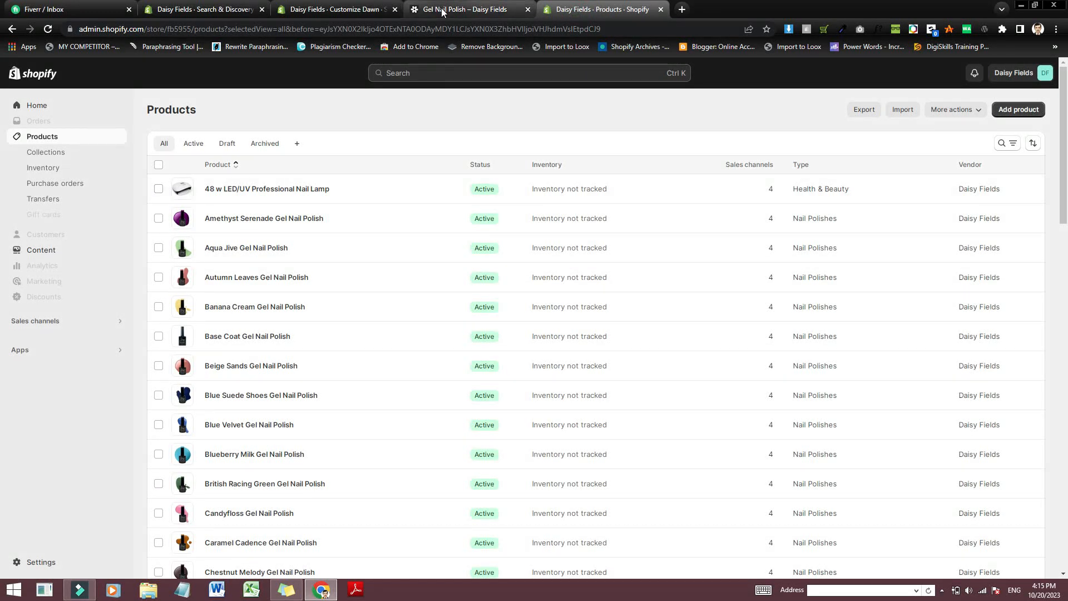
Step: Switch to the Dawn theme editor and open the default collection template, dismissing the theme options
{"action": "left_click", "coordinate": [350, 8]}
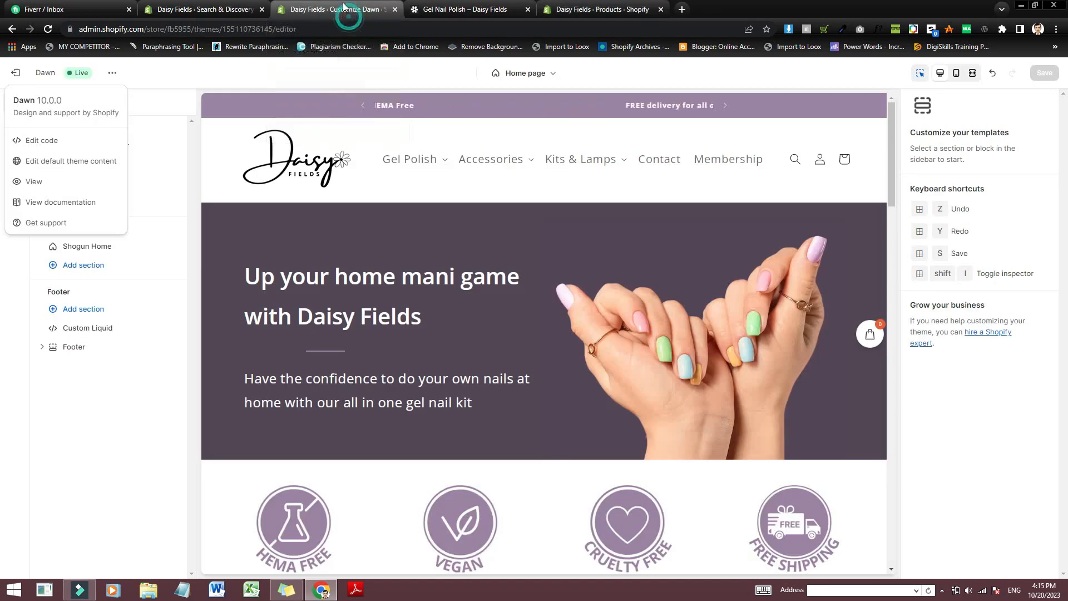
{"action": "left_click", "coordinate": [15, 314]}
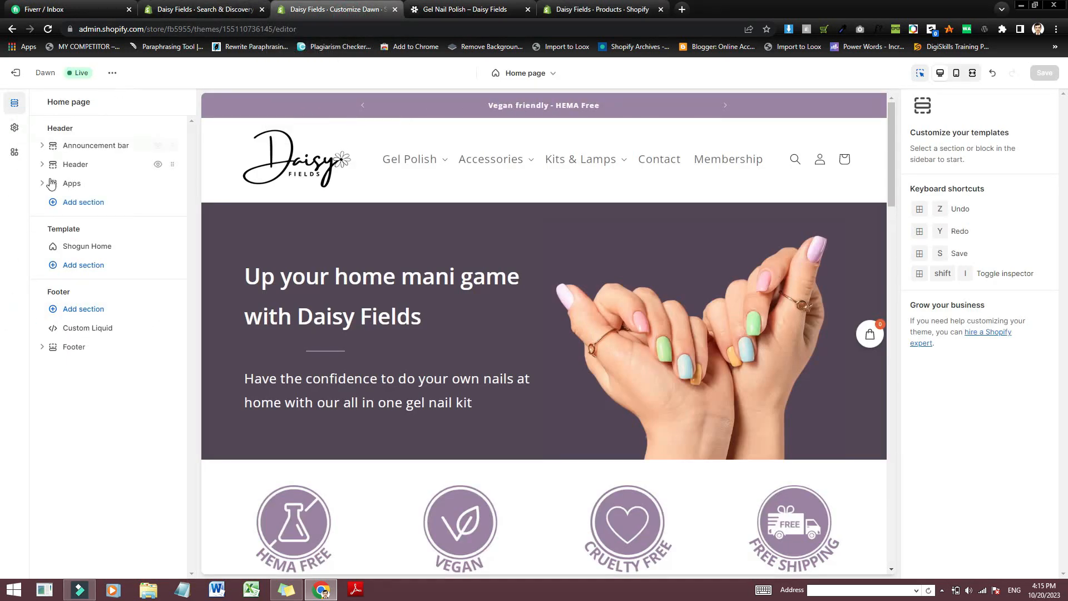
{"action": "left_click", "coordinate": [524, 75]}
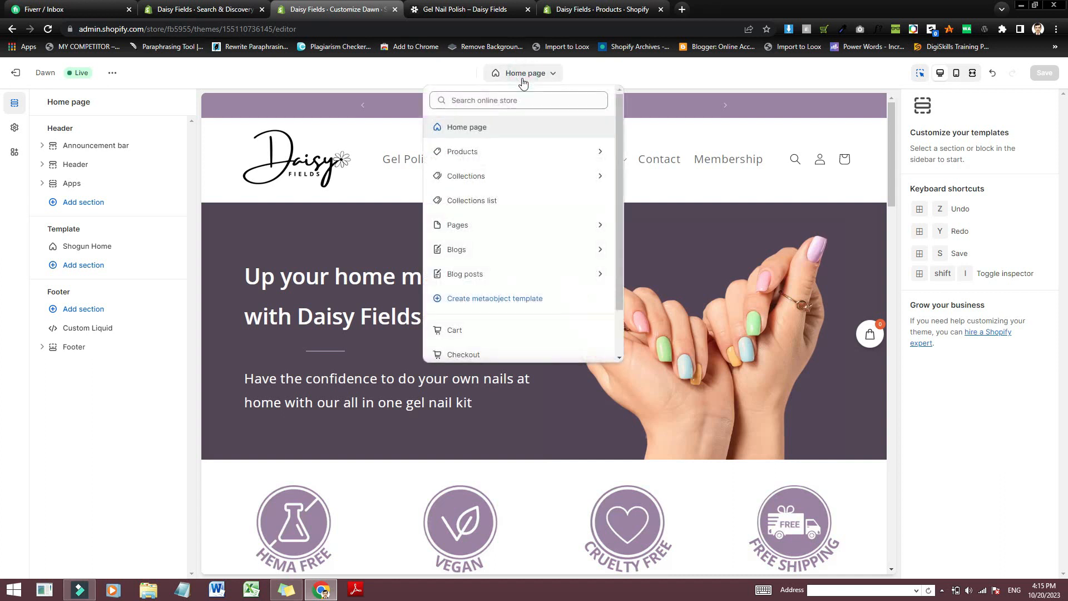
{"action": "left_click", "coordinate": [467, 177]}
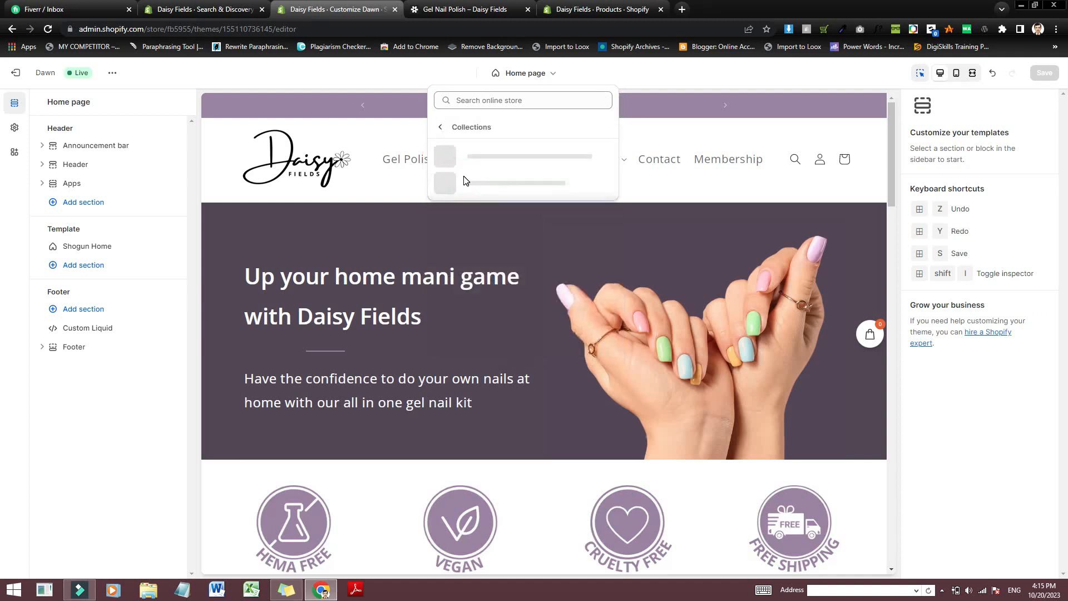
{"action": "left_click", "coordinate": [494, 160]}
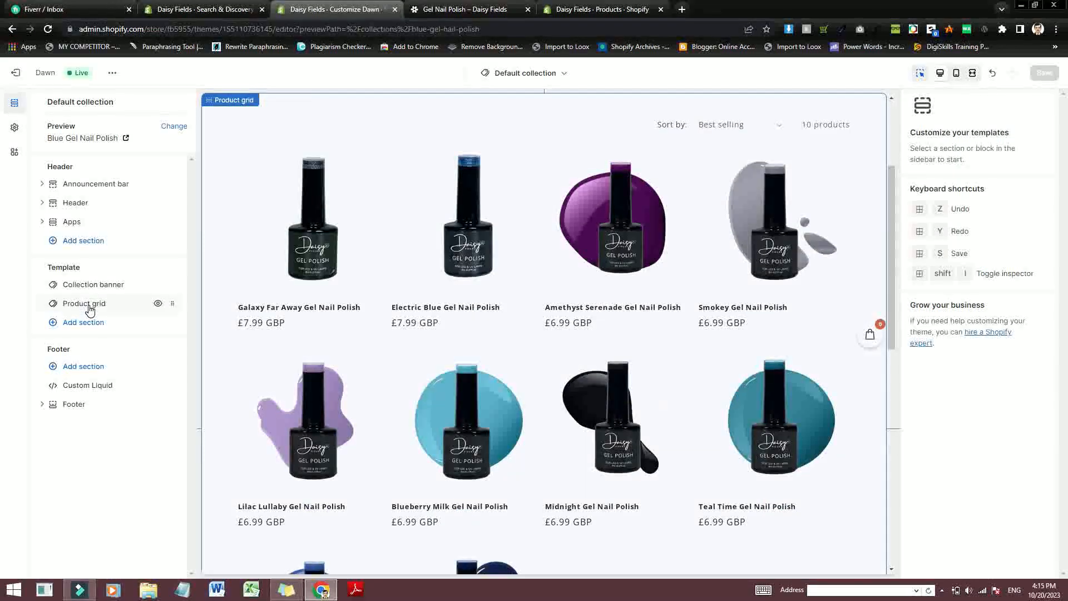
Step: Enable filtering in the settings of the template's Product grid section
{"action": "left_click", "coordinate": [88, 310]}
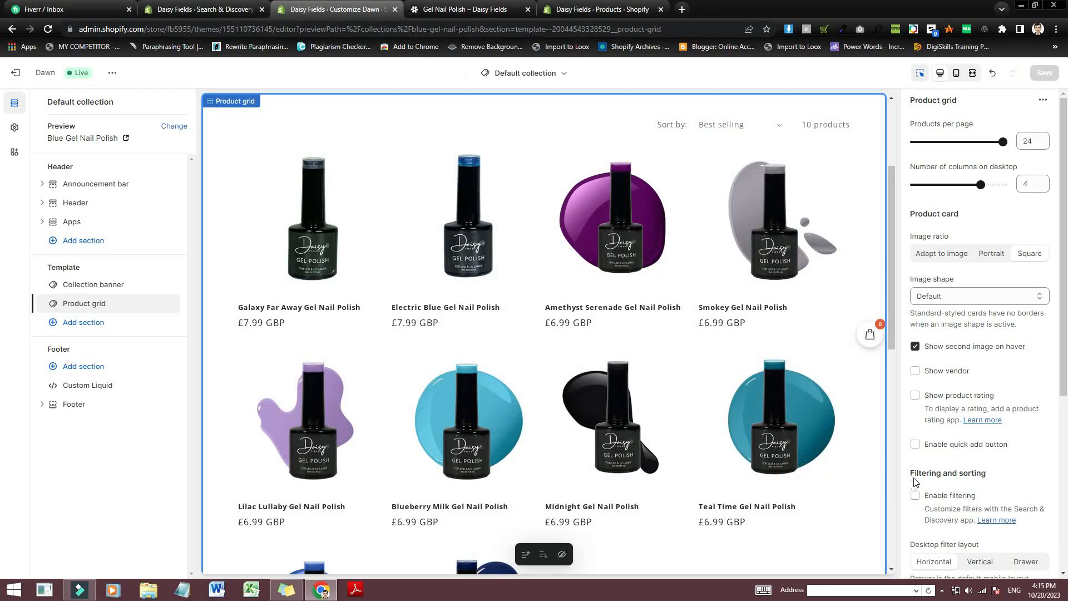
{"action": "left_click_drag", "start_coordinate": [910, 477], "coordinate": [977, 479]}
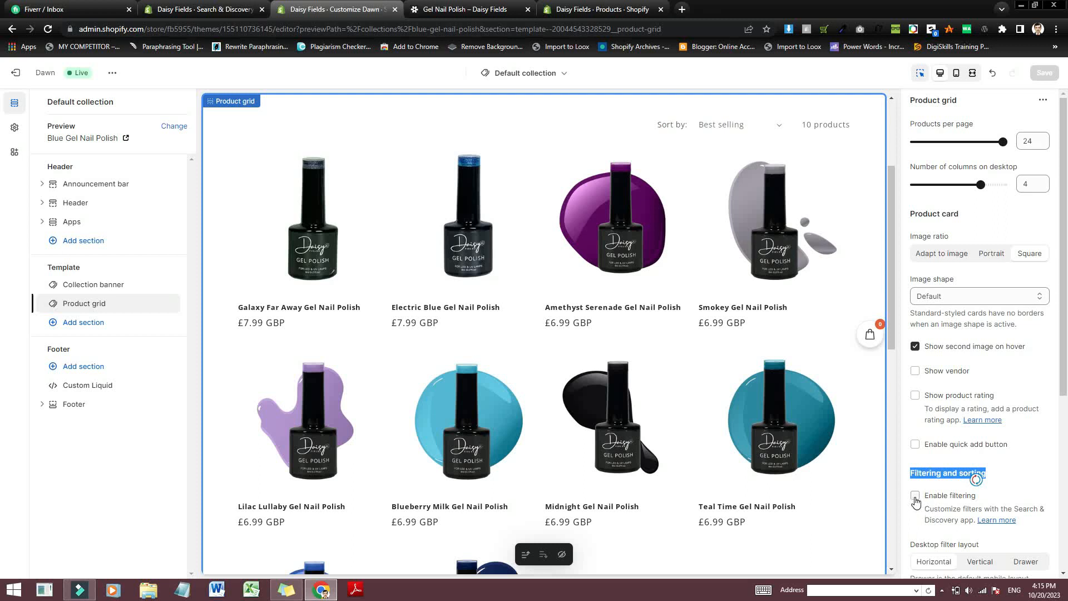
{"action": "left_click", "coordinate": [916, 497]}
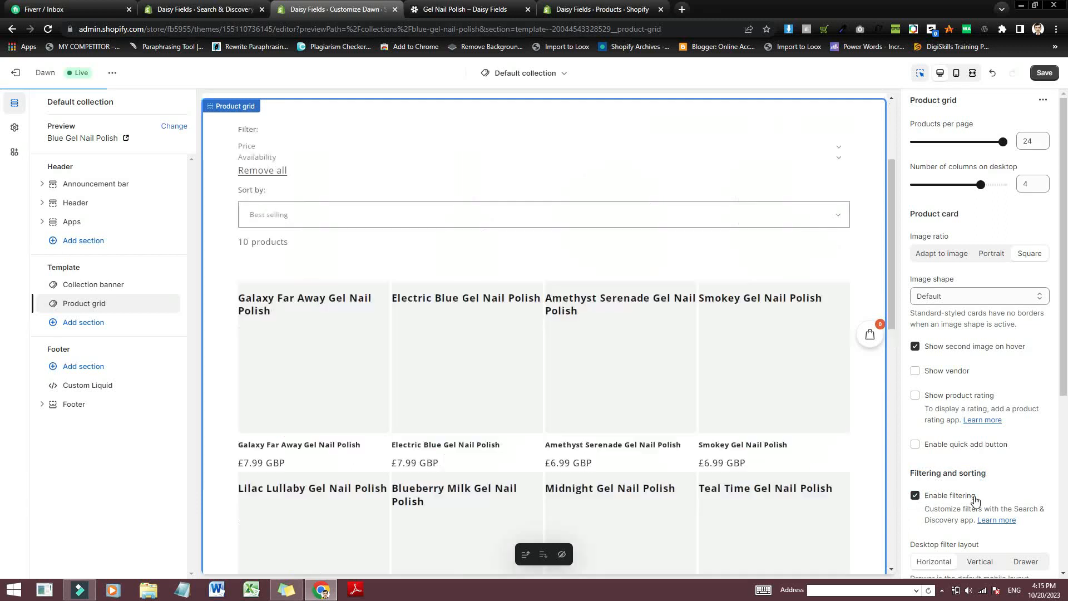
{"action": "left_click_drag", "start_coordinate": [976, 501], "coordinate": [928, 506]}
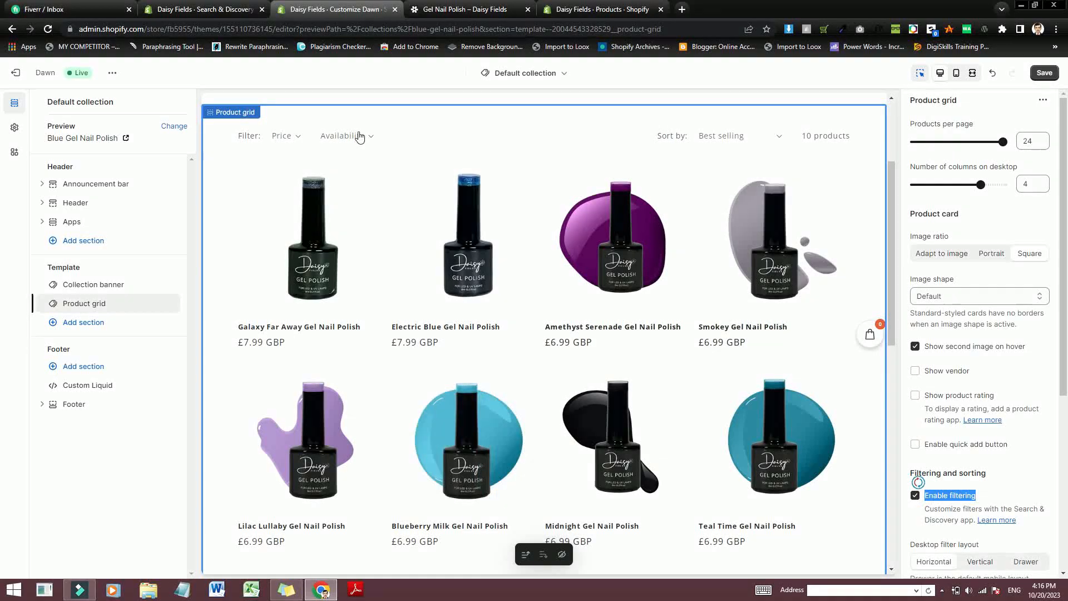
Step: Check the Price and Availability filter options in the collection preview and save the theme changes
{"action": "left_click", "coordinate": [284, 137]}
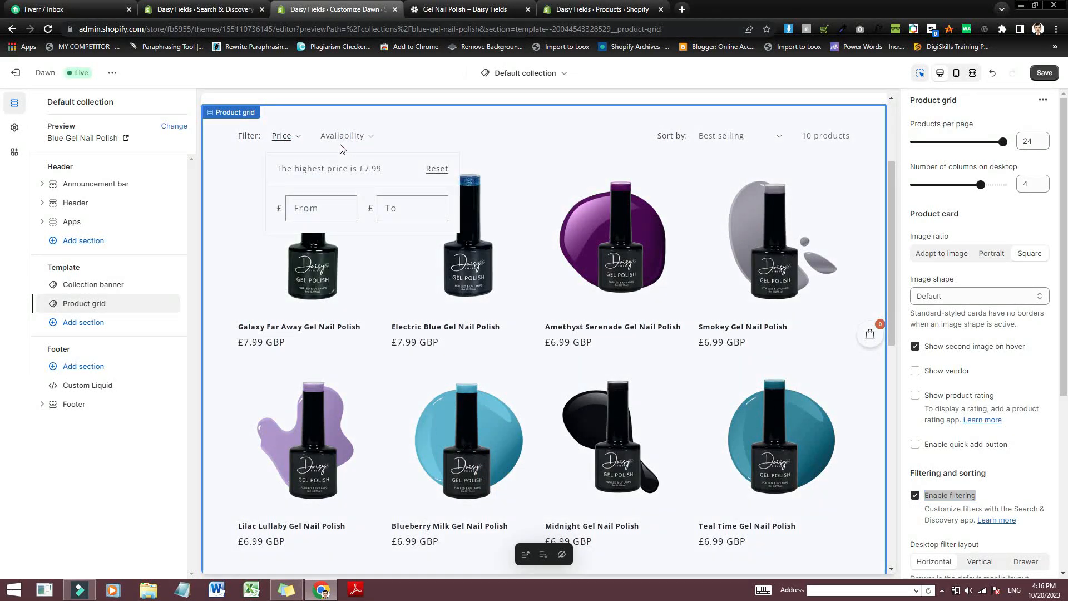
{"action": "left_click", "coordinate": [371, 138]}
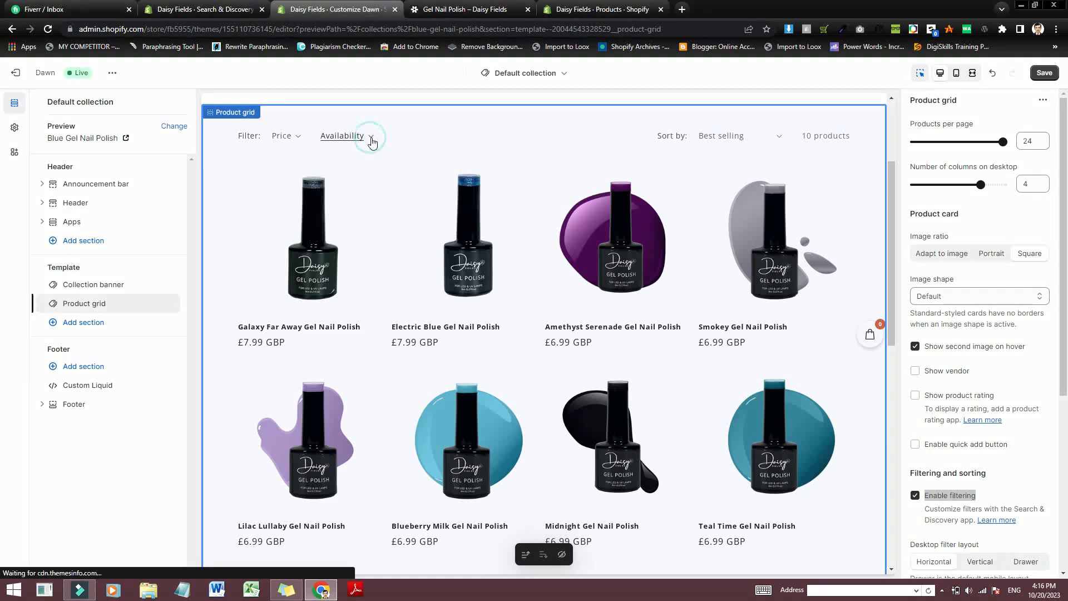
{"action": "left_click", "coordinate": [371, 139]}
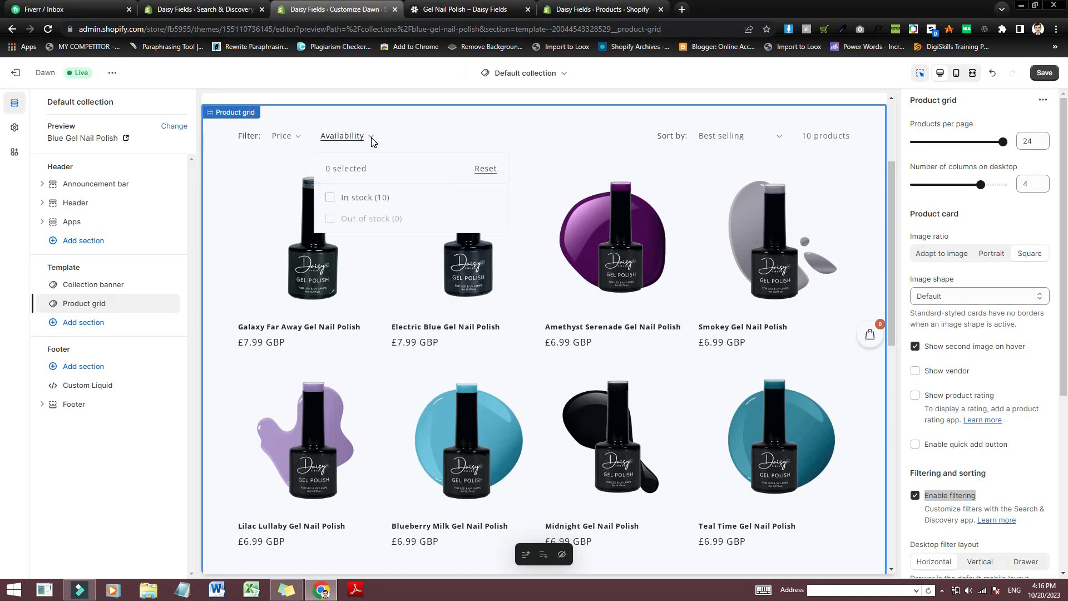
{"action": "left_click", "coordinate": [371, 139]}
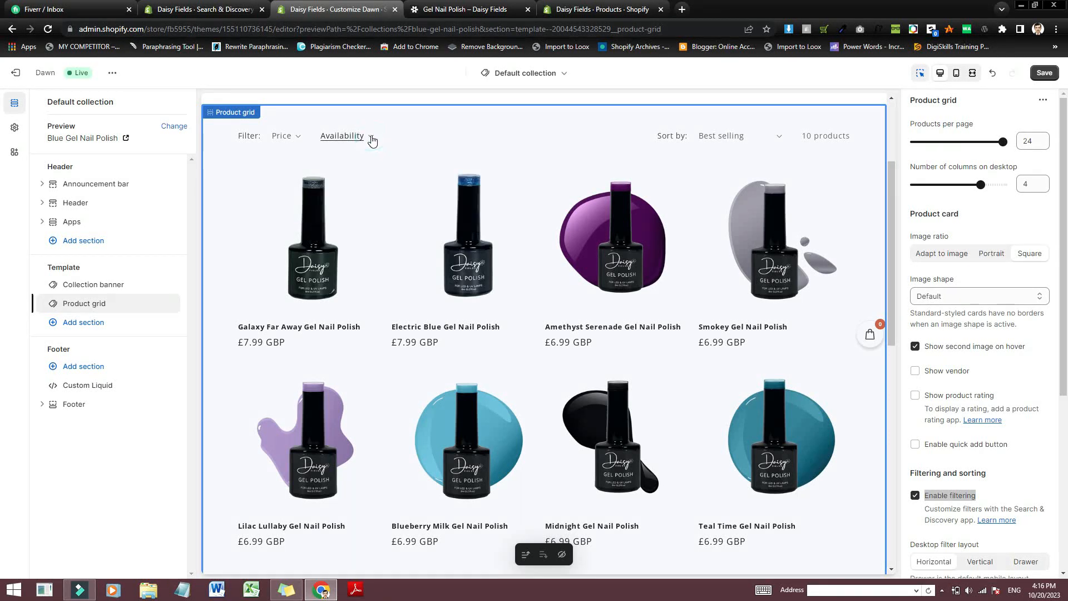
{"action": "left_click", "coordinate": [1042, 78]}
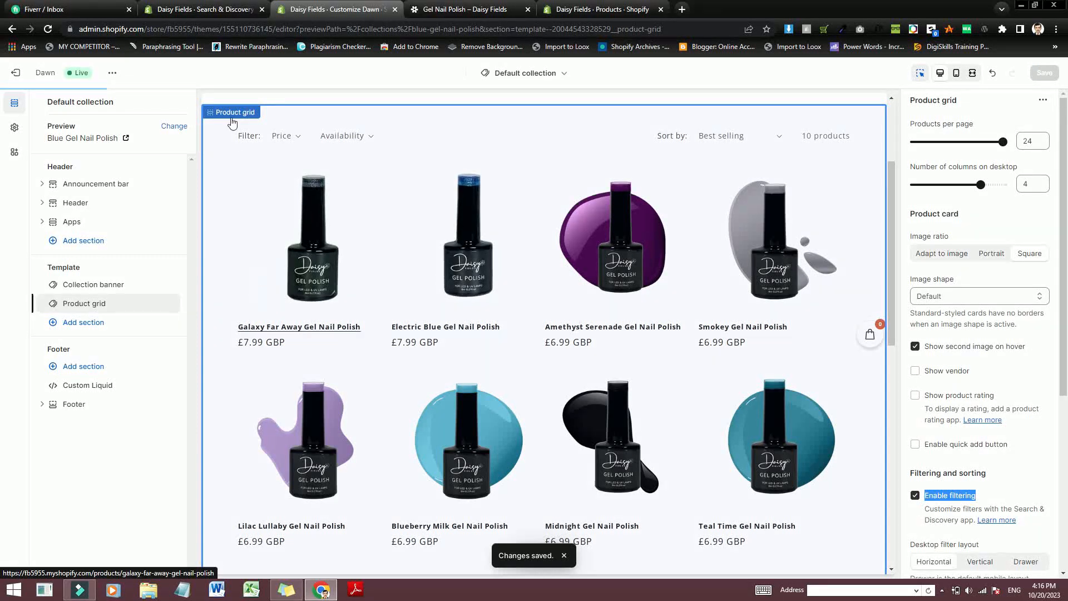
Step: From the store admin's product page, open the Search & Discovery app and go to its filter customization
{"action": "left_click", "coordinate": [217, 8]}
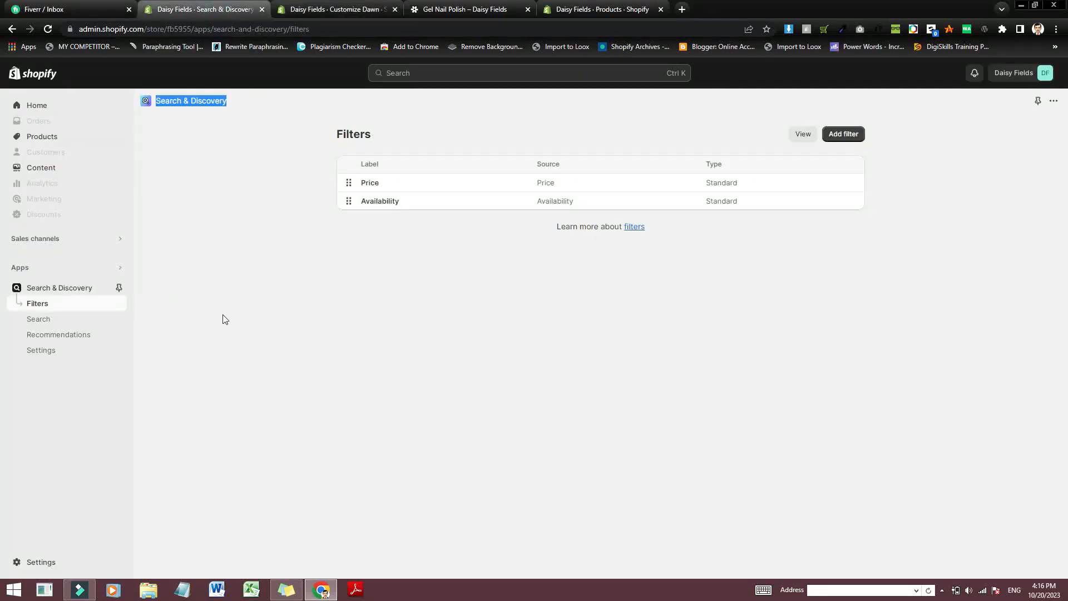
{"action": "left_click", "coordinate": [562, 10]}
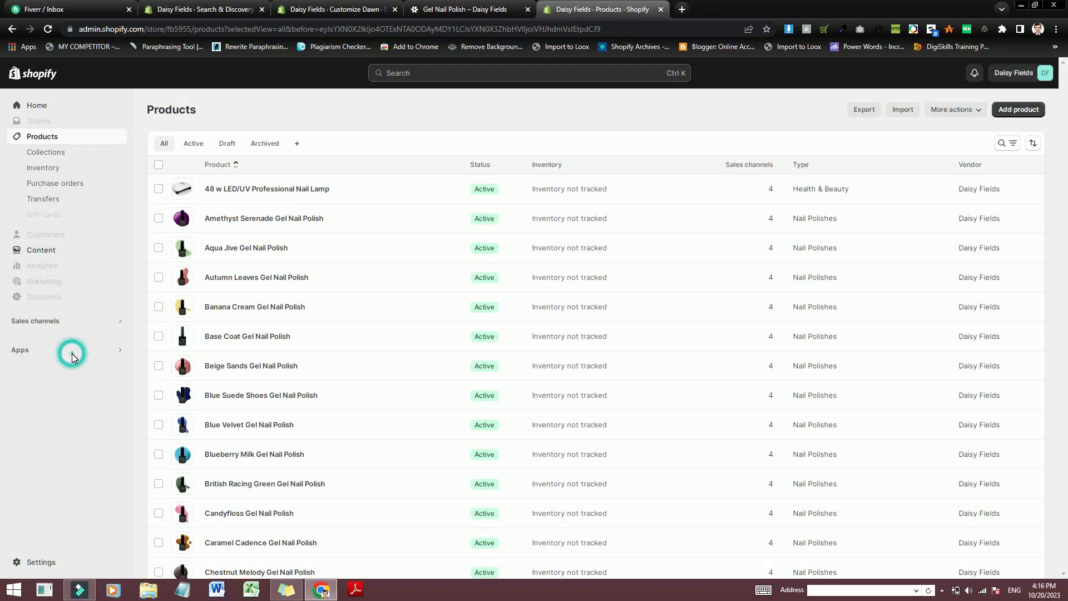
{"action": "left_click", "coordinate": [71, 353]}
{"action": "left_click", "coordinate": [397, 115]}
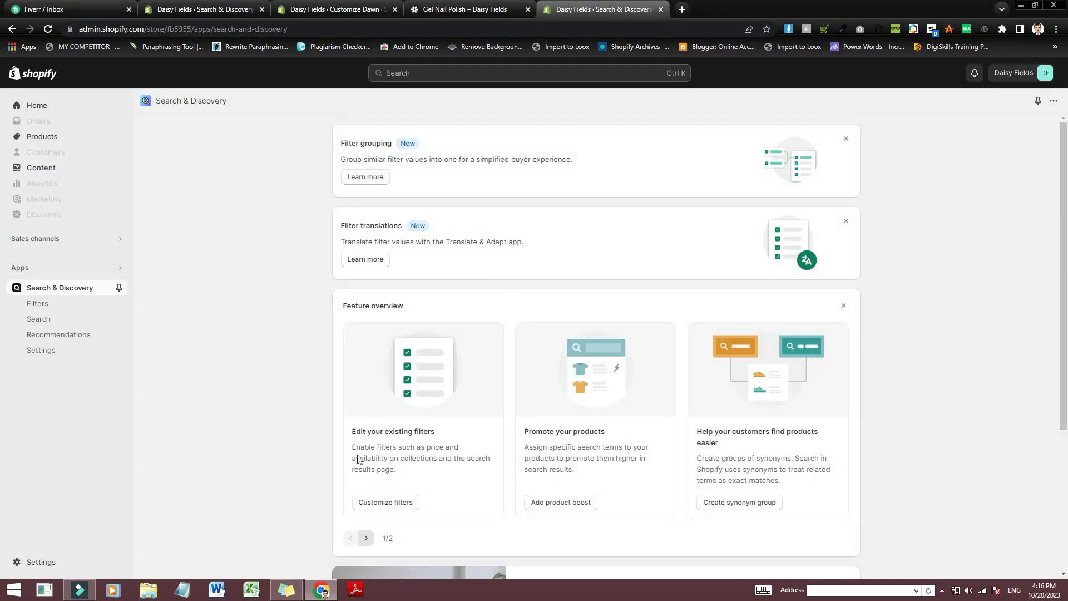
{"action": "left_click_drag", "start_coordinate": [349, 431], "coordinate": [433, 441]}
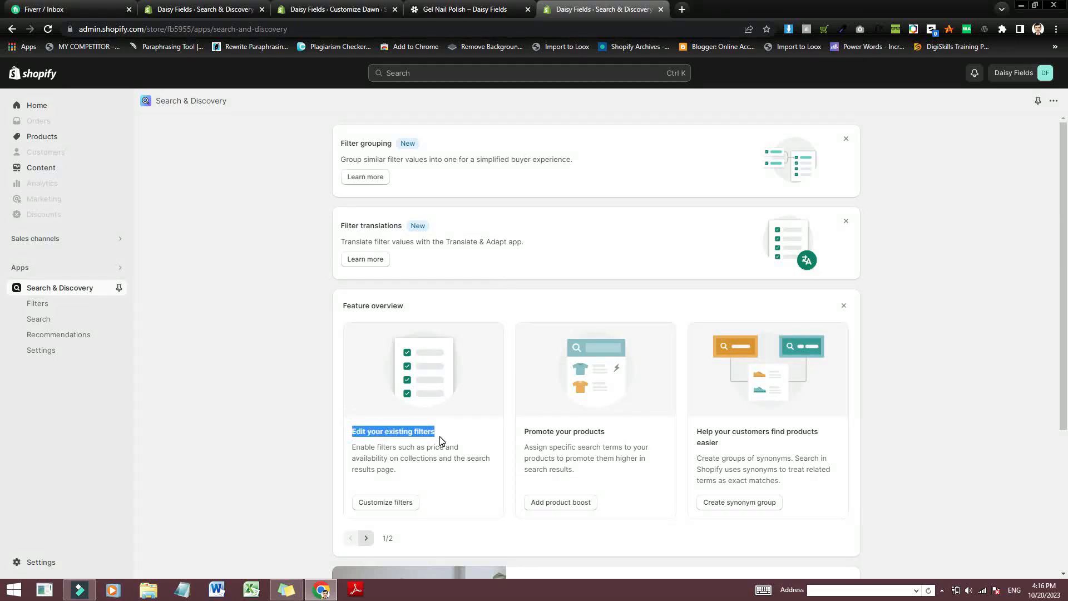
{"action": "left_click", "coordinate": [381, 506]}
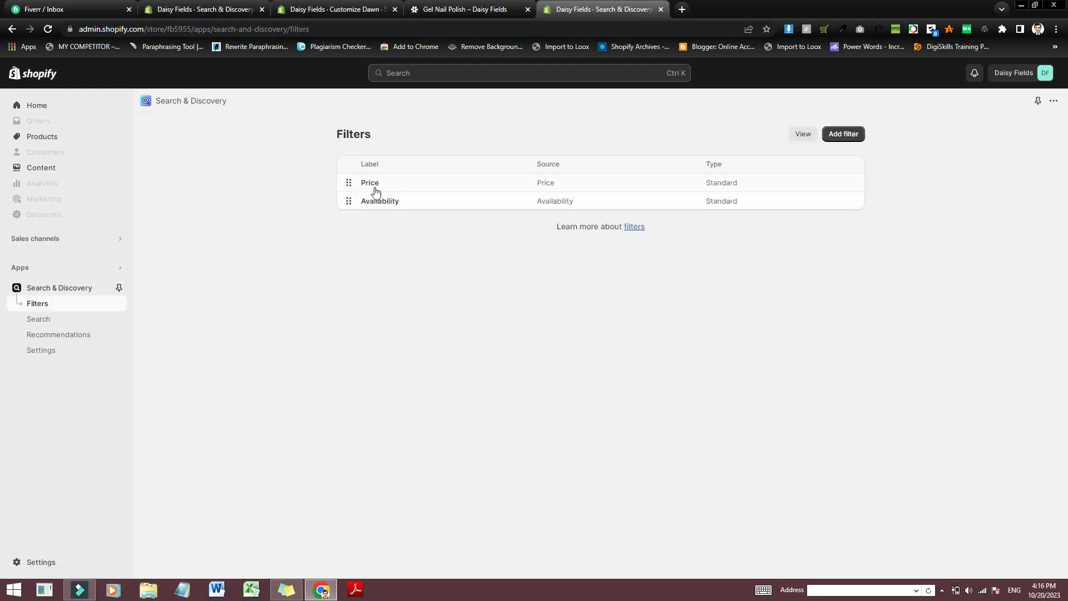
Step: Add a filter with Tags as its source, label it Colors, and save it
{"action": "left_click", "coordinate": [845, 137]}
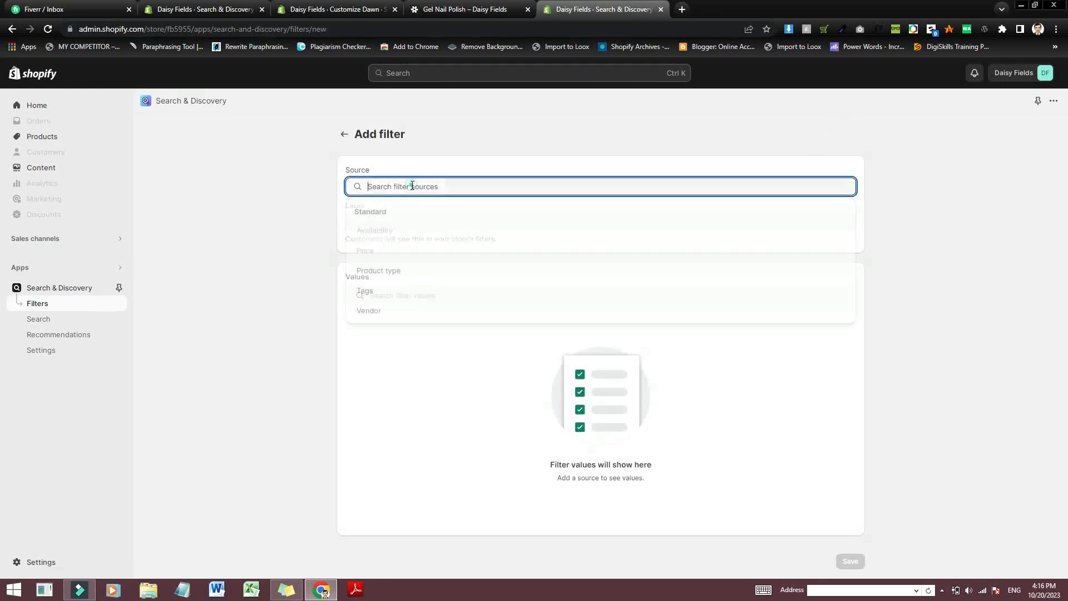
{"action": "left_click", "coordinate": [412, 186]}
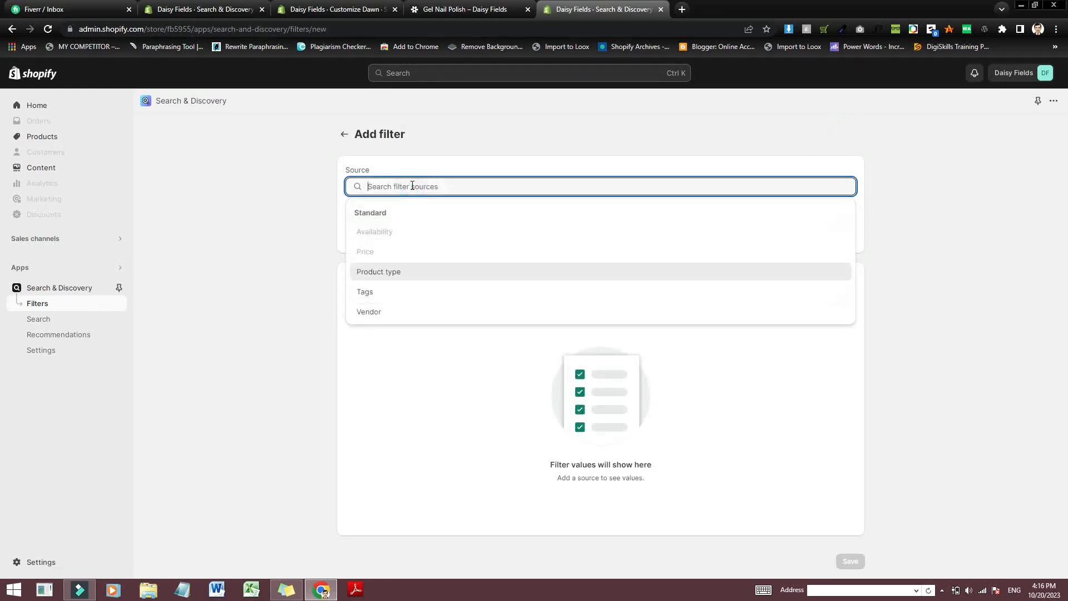
{"action": "left_click", "coordinate": [369, 293]}
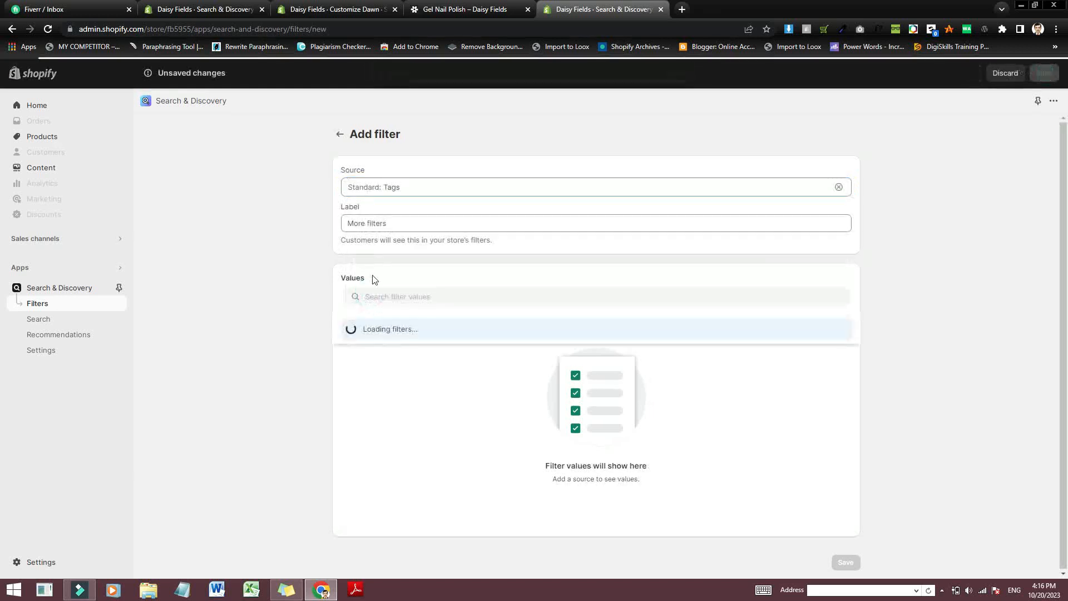
{"action": "triple_click", "coordinate": [391, 227]}
{"action": "type", "text": "Colors"}
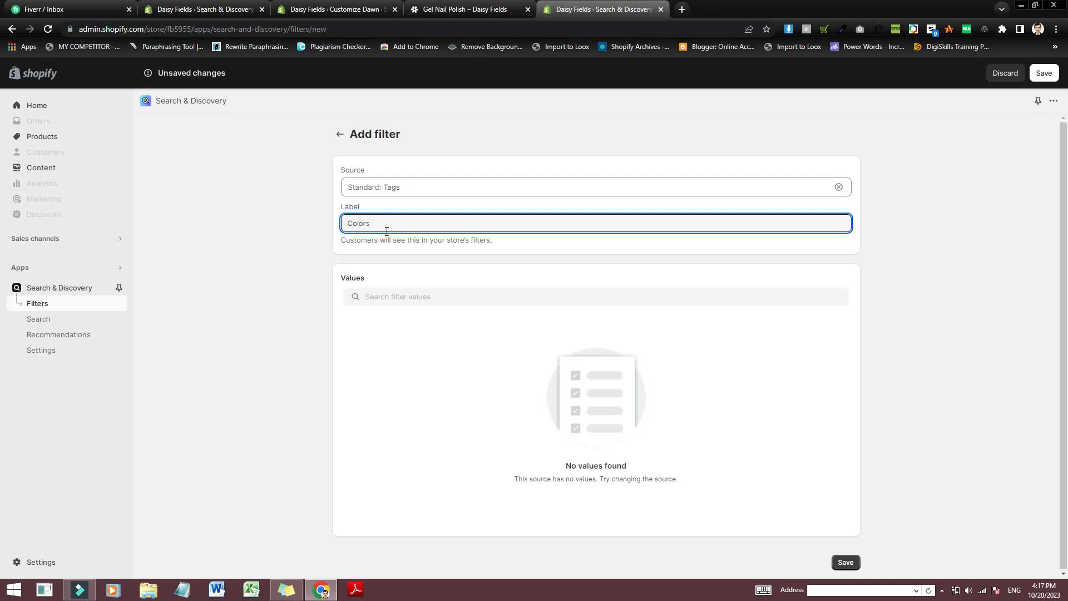
{"action": "left_click", "coordinate": [847, 563]}
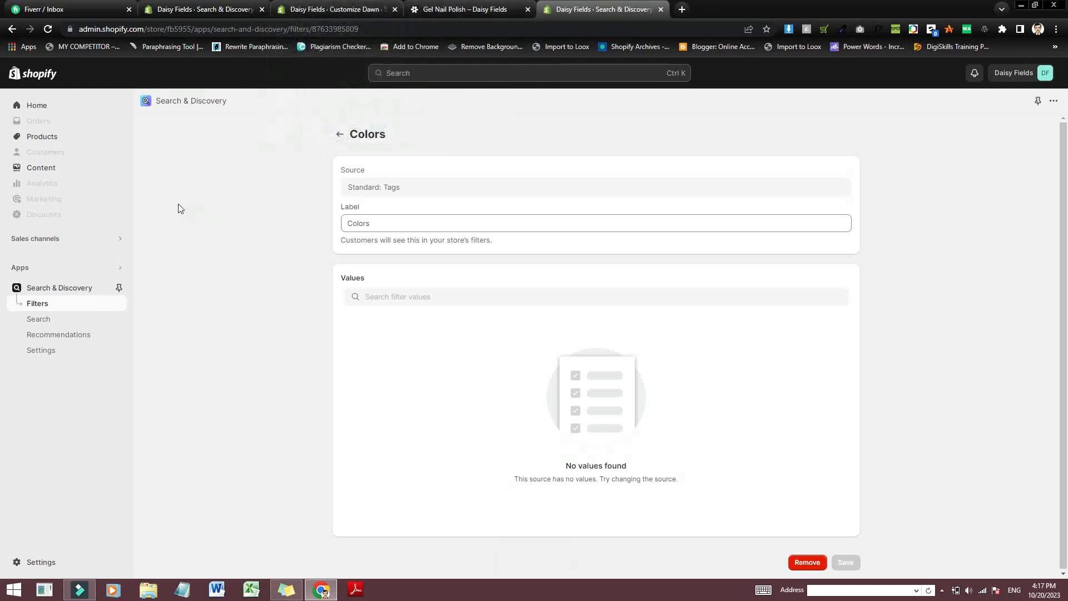
Step: Open the admin's product list, then reload the storefront's Gel Nail Polish collection and inspect its Price and Availability filters
{"action": "left_click", "coordinate": [50, 140]}
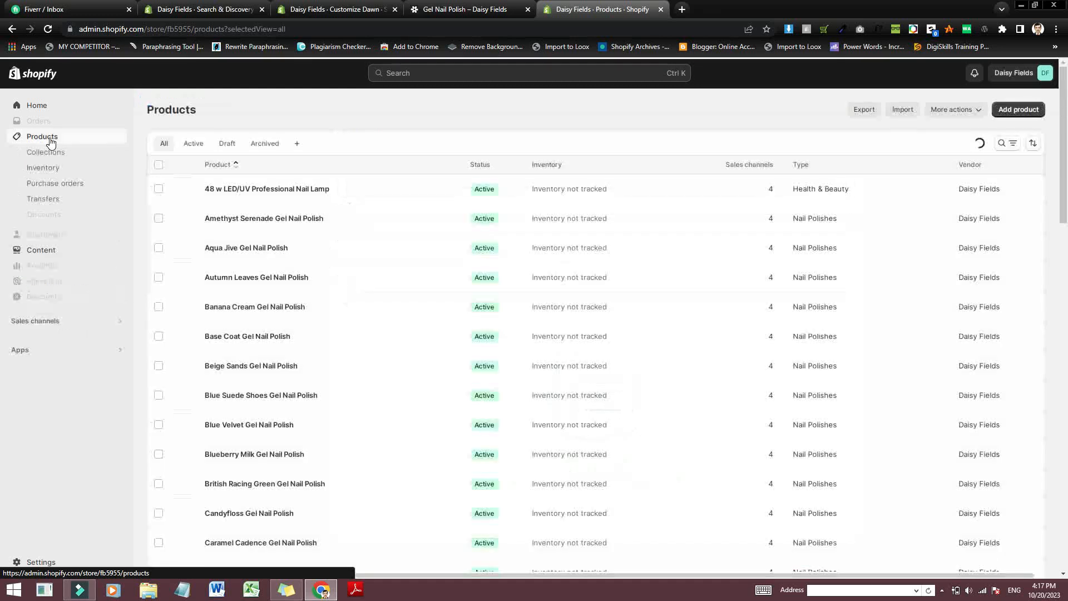
{"action": "left_click", "coordinate": [457, 7]}
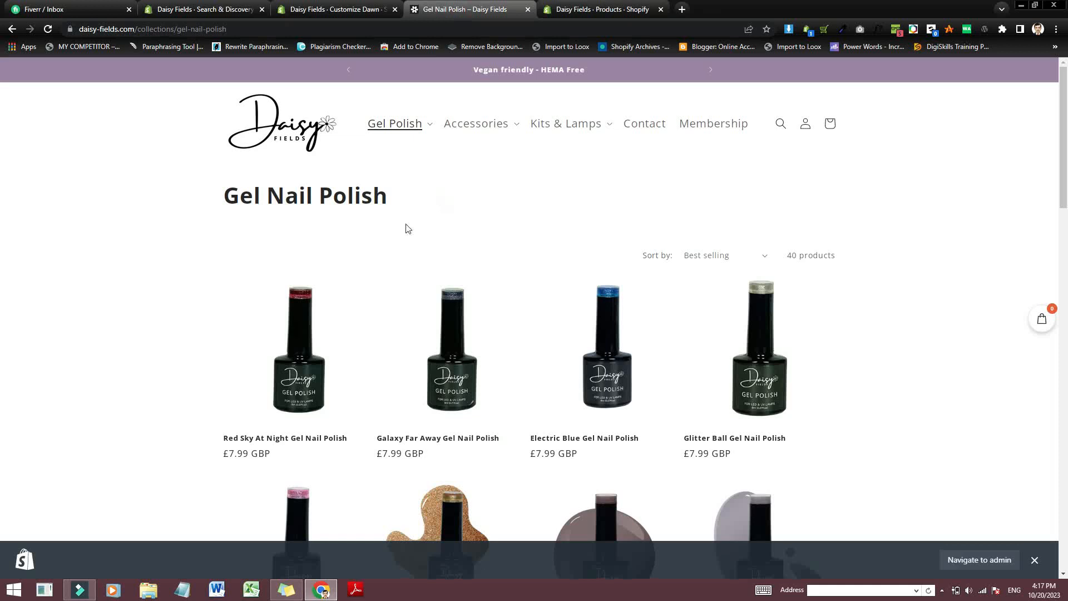
{"action": "left_click", "coordinate": [48, 29]}
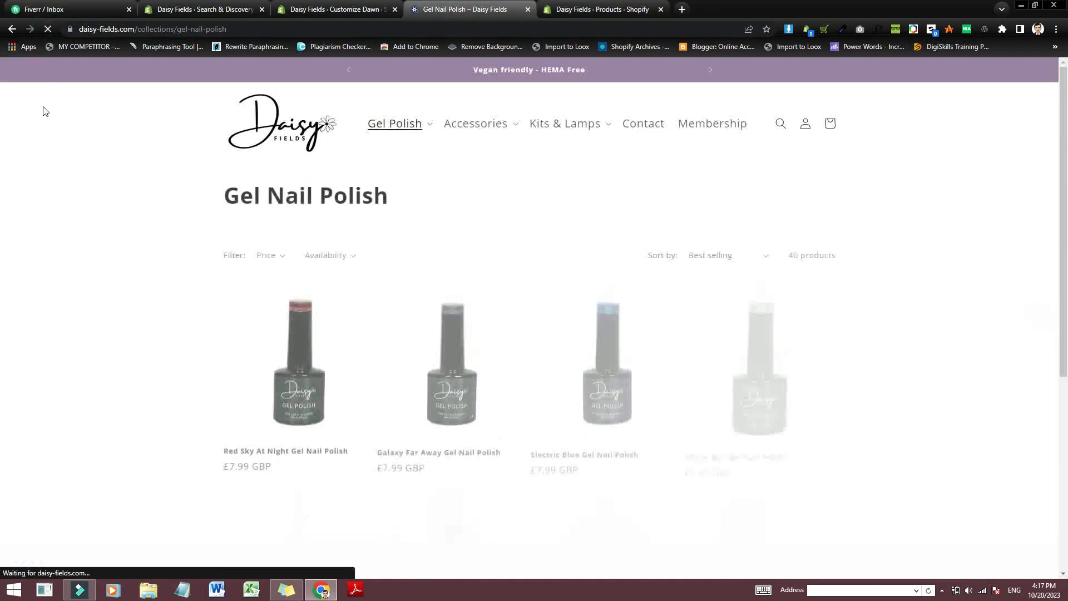
{"action": "left_click", "coordinate": [283, 262]}
{"action": "left_click", "coordinate": [282, 261]}
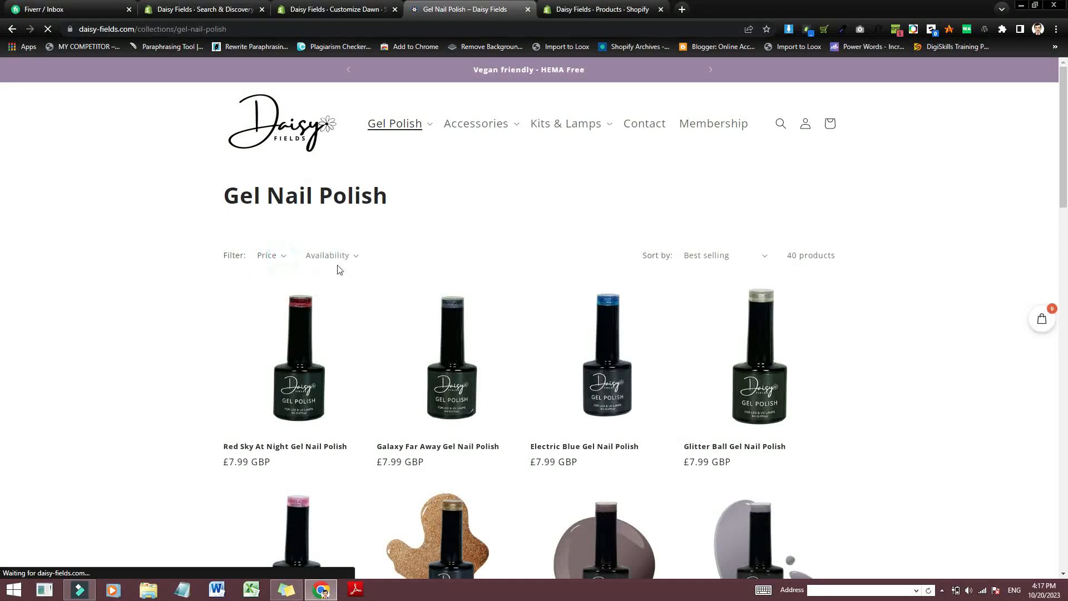
{"action": "left_click", "coordinate": [339, 259]}
{"action": "left_click", "coordinate": [339, 260]}
{"action": "left_click", "coordinate": [341, 258]}
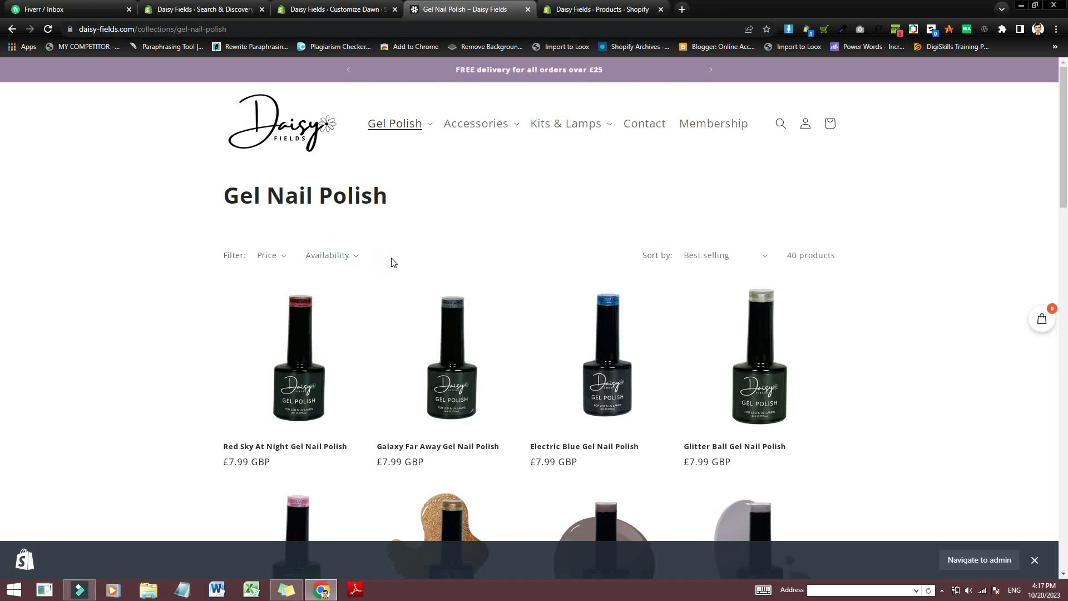
Step: Reload the storefront collection again, look at the filters in the theme editor preview, and return to the admin's product list
{"action": "left_click", "coordinate": [48, 29]}
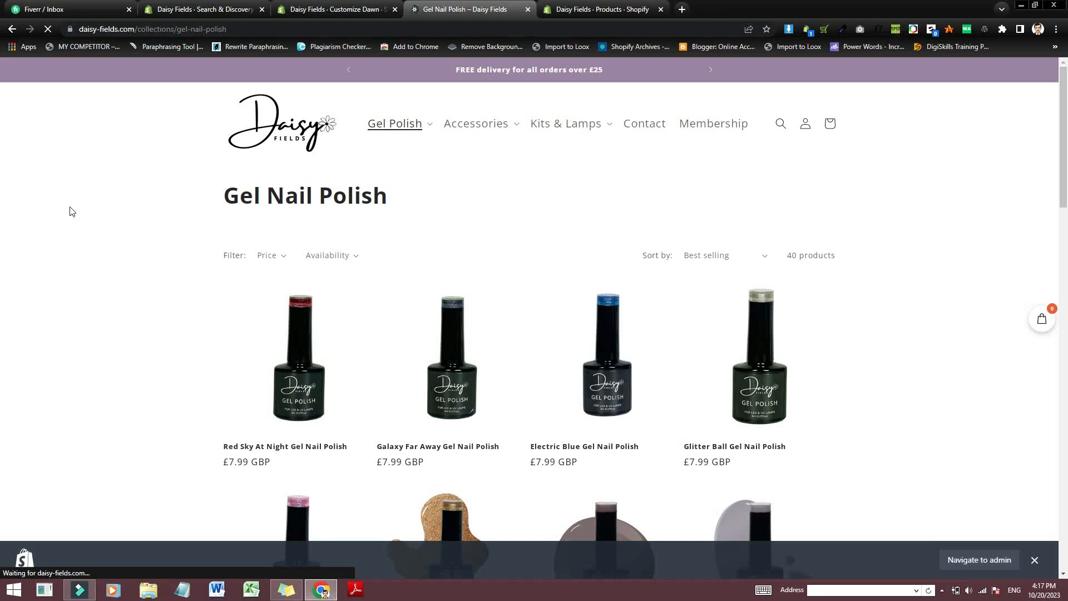
{"action": "left_click", "coordinate": [340, 6]}
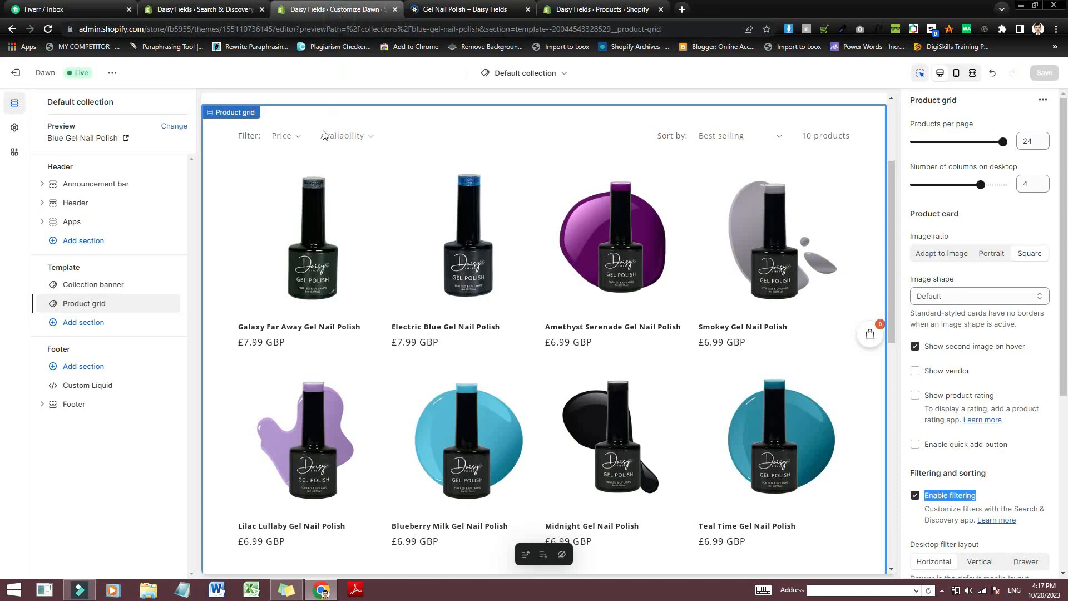
{"action": "left_click", "coordinate": [599, 9]}
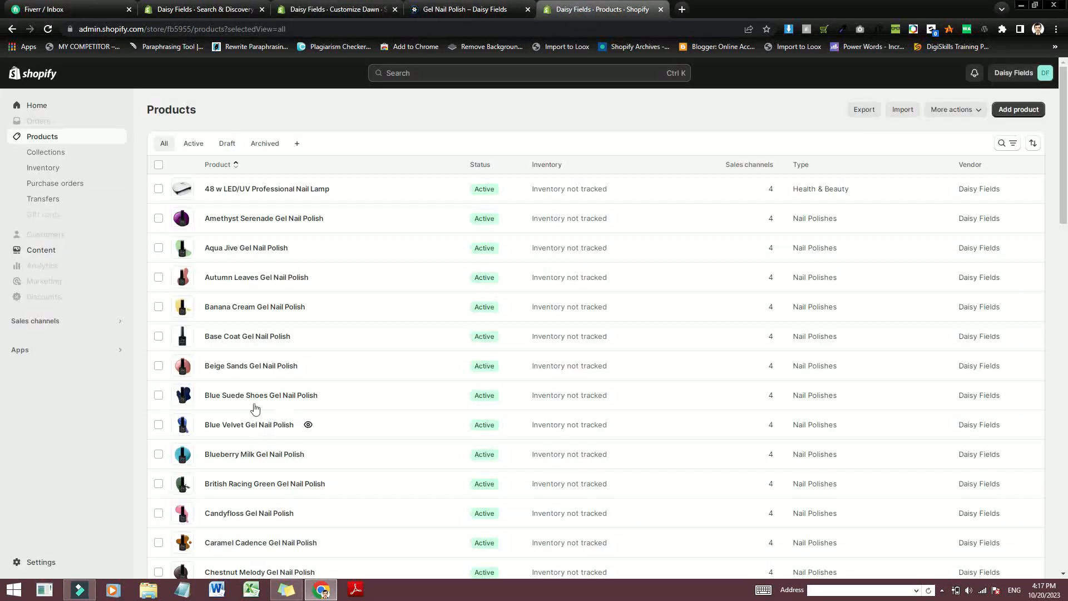
Step: Search the product list for Red and select all matching products
{"action": "left_click", "coordinate": [158, 165]}
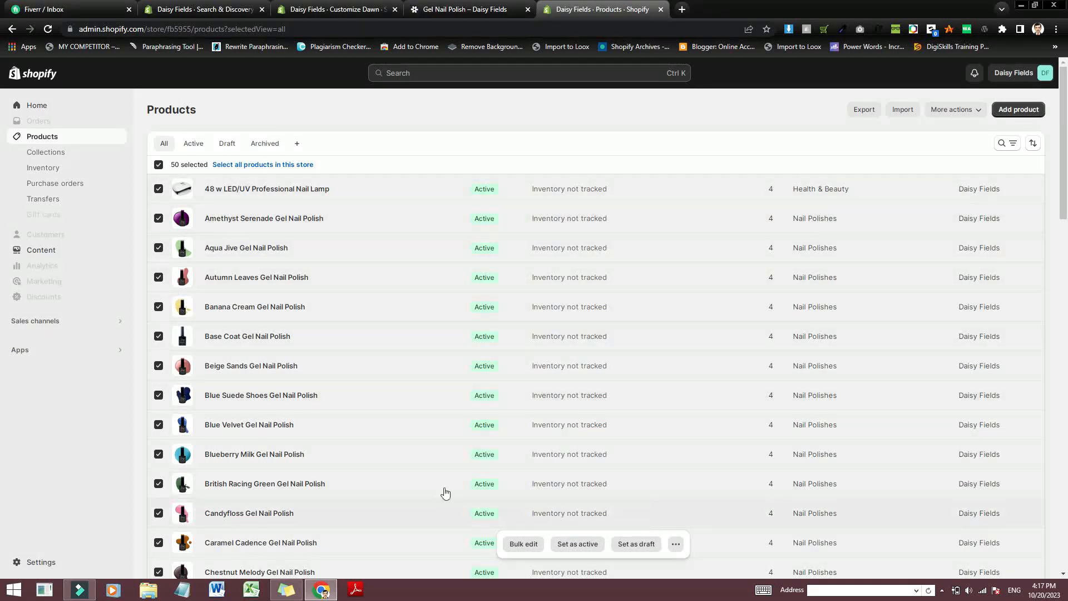
{"action": "left_click", "coordinate": [1004, 143]}
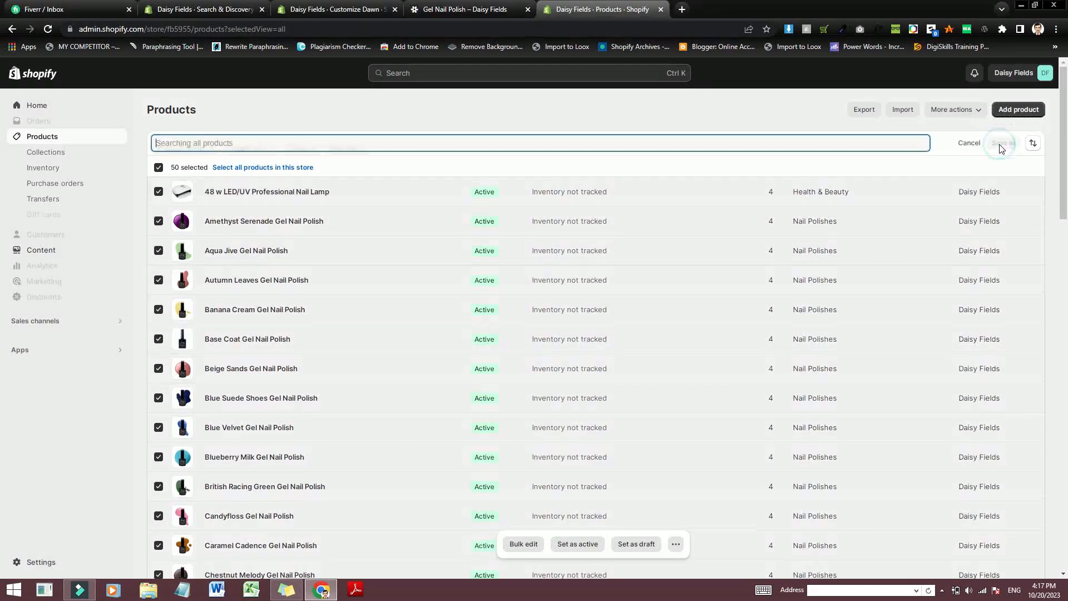
{"action": "type", "text": "Red"}
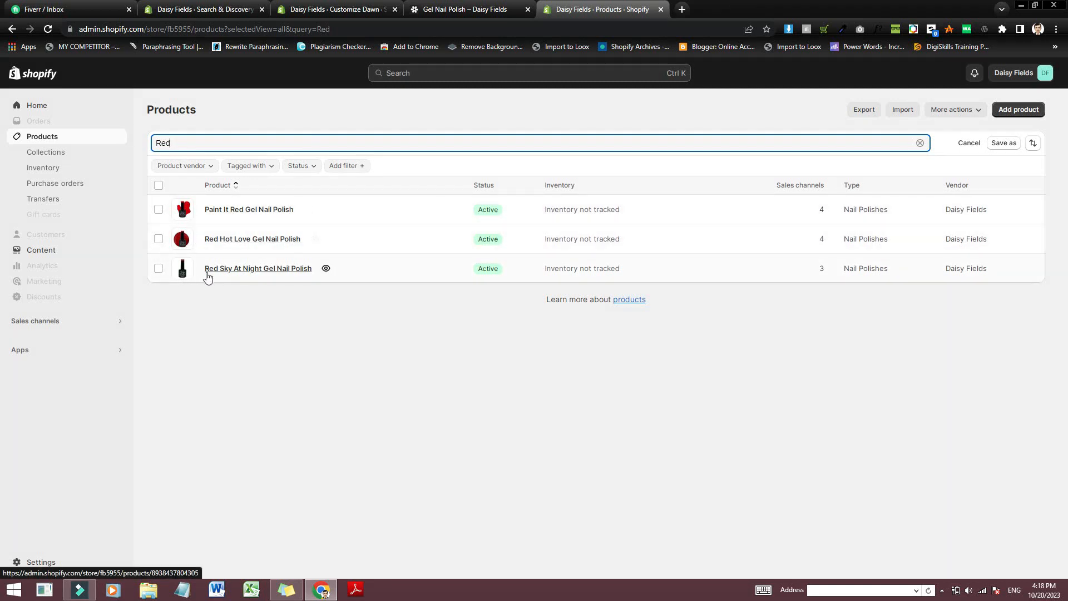
{"action": "left_click", "coordinate": [158, 186]}
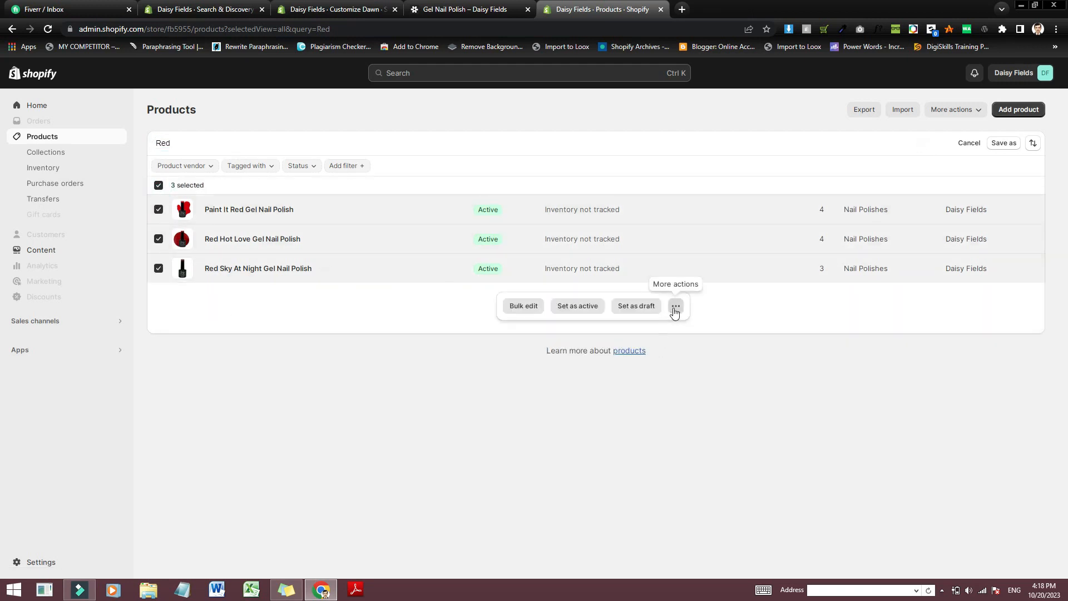
Step: Create the tag Reds, add it to the selected red nail polishes, and save
{"action": "left_click", "coordinate": [675, 309]}
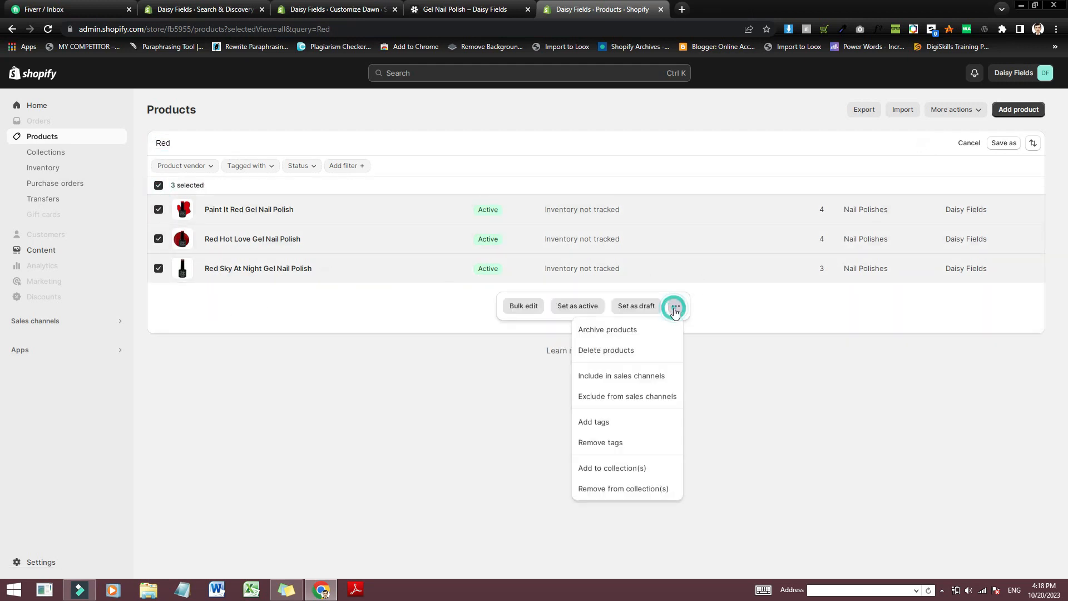
{"action": "left_click", "coordinate": [595, 423]}
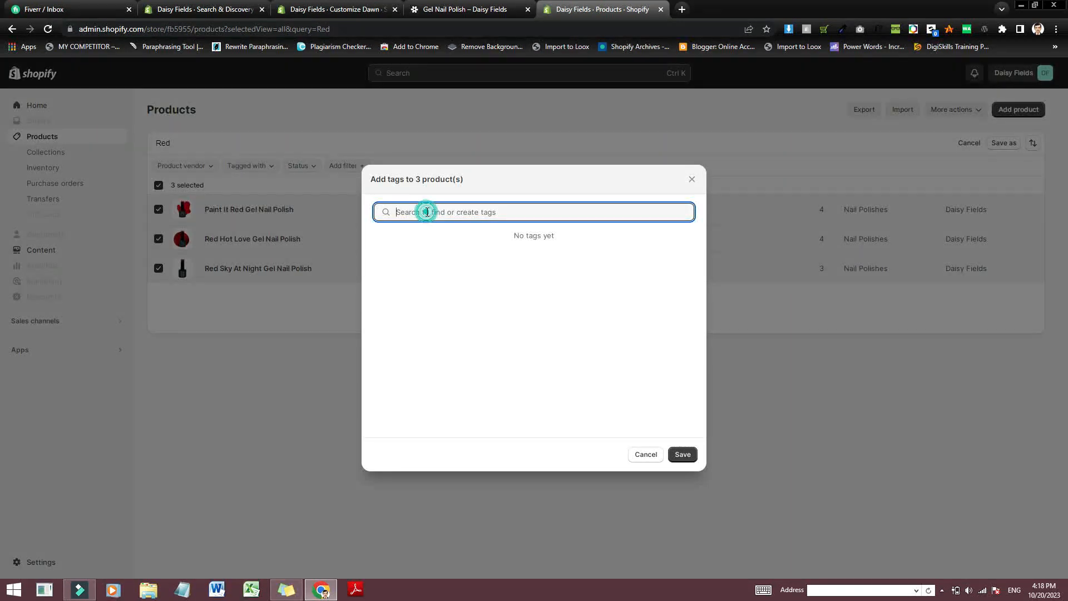
{"action": "type", "text": "Reds"}
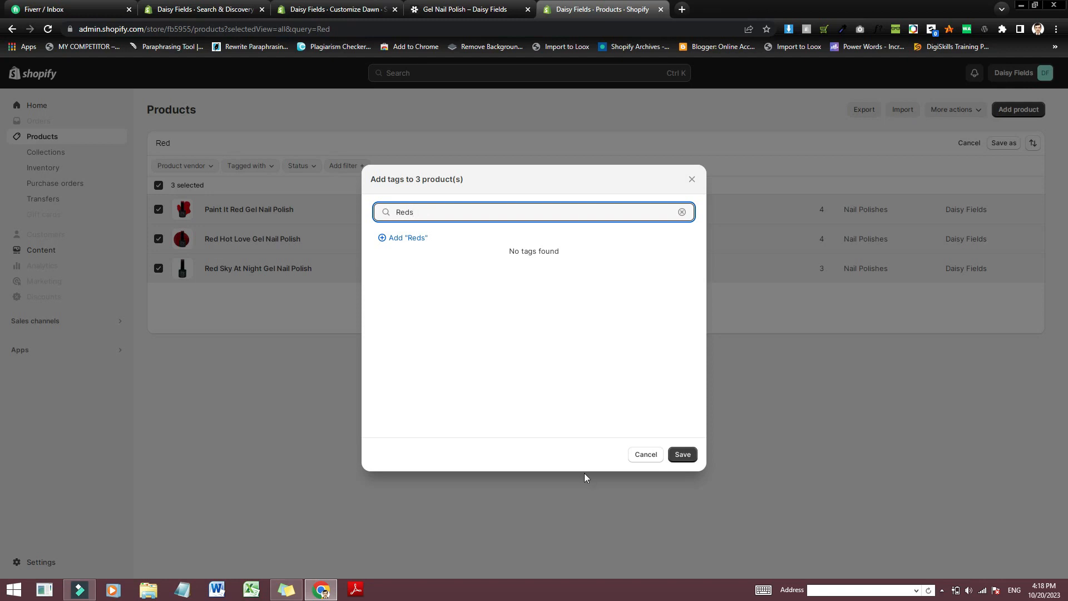
{"action": "left_click", "coordinate": [409, 238]}
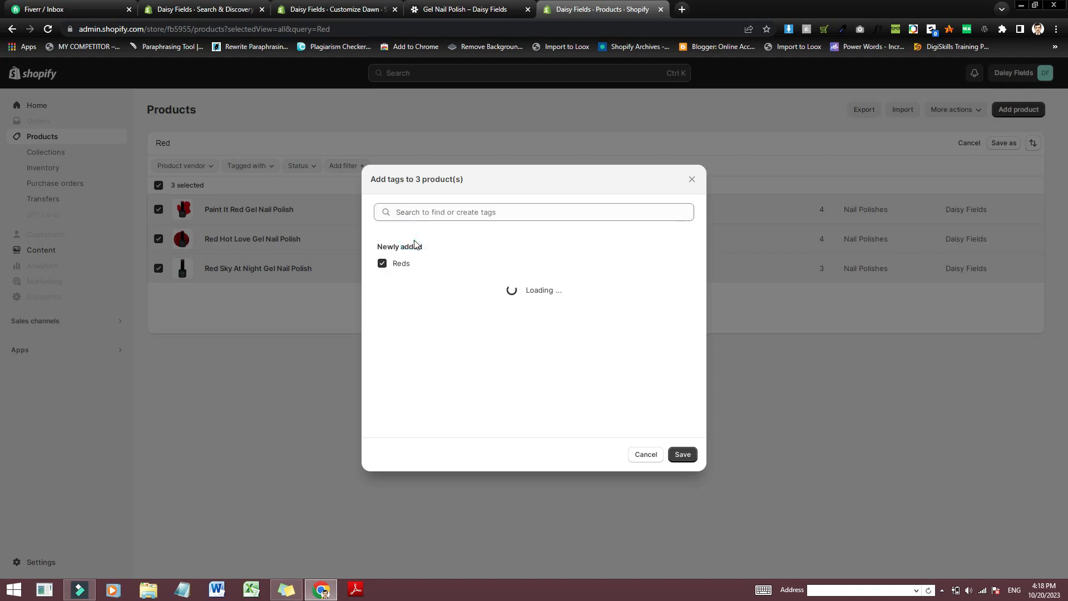
{"action": "left_click", "coordinate": [680, 455]}
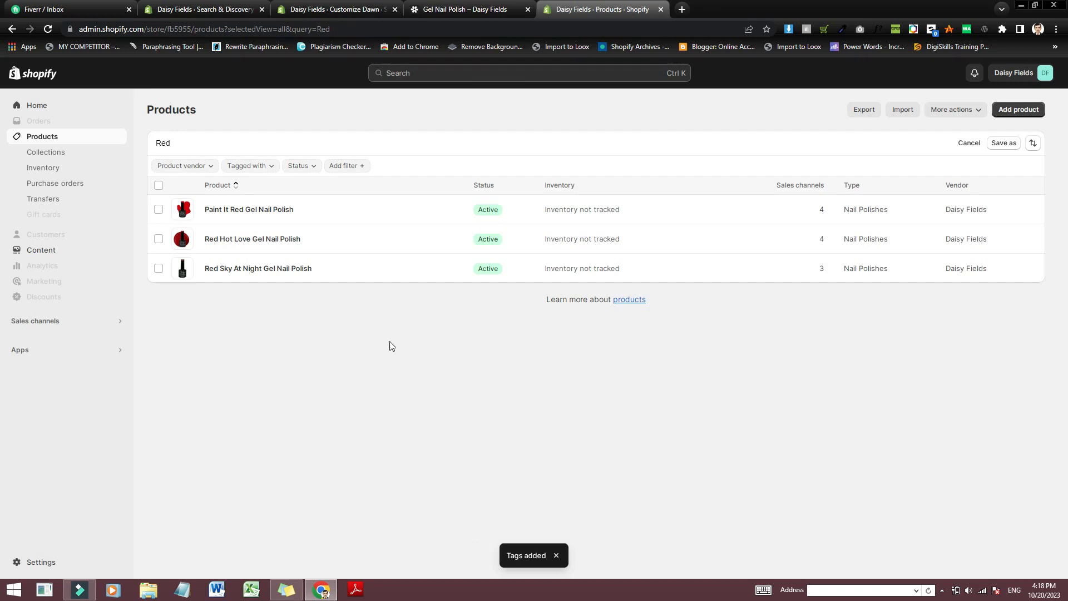
Step: Replace the product search term with Blue and select all matching products
{"action": "double_click", "coordinate": [176, 141]}
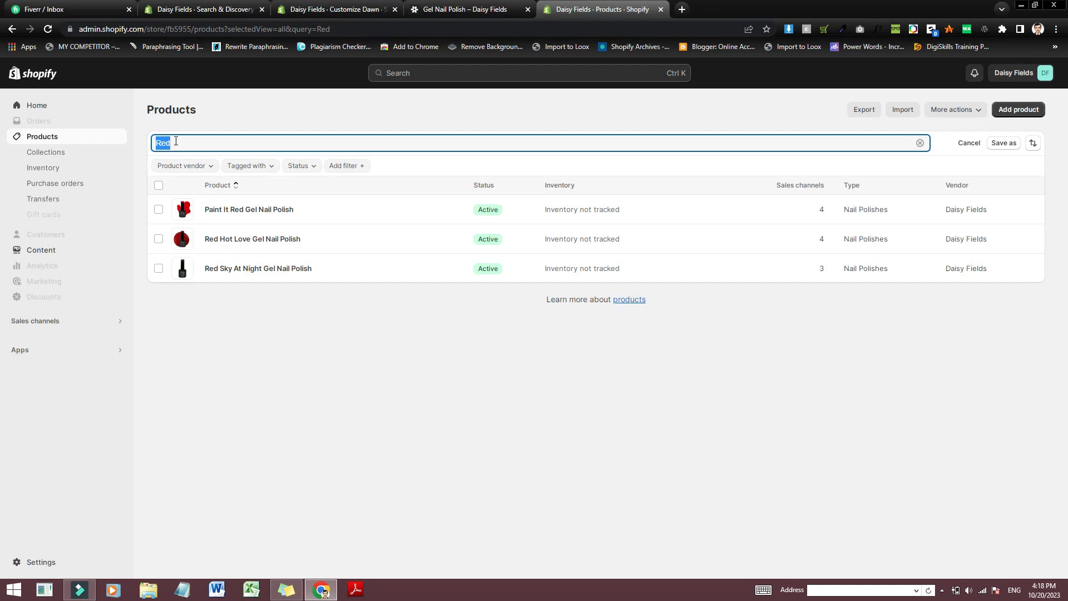
{"action": "type", "text": "Blue"}
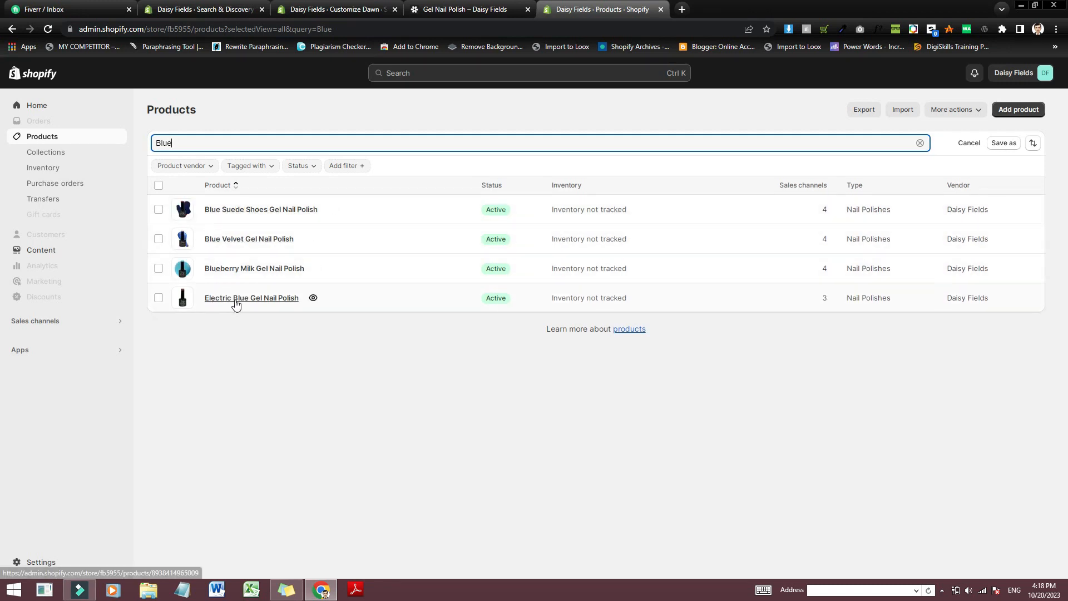
{"action": "left_click", "coordinate": [159, 186]}
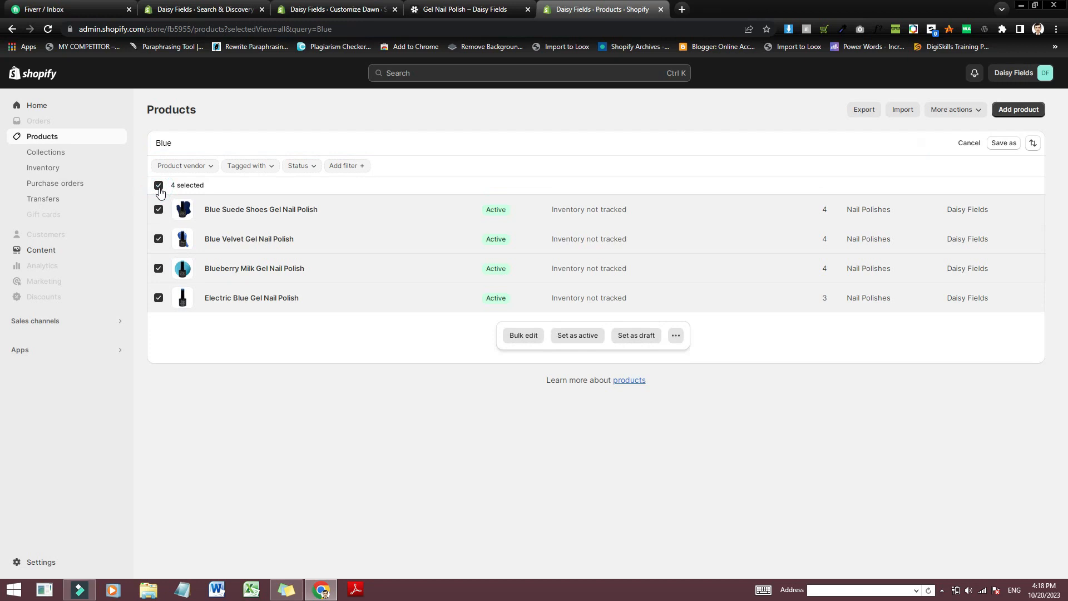
Step: Create the tag Blues, add it to the selected blue nail polishes, and save
{"action": "left_click", "coordinate": [675, 335]}
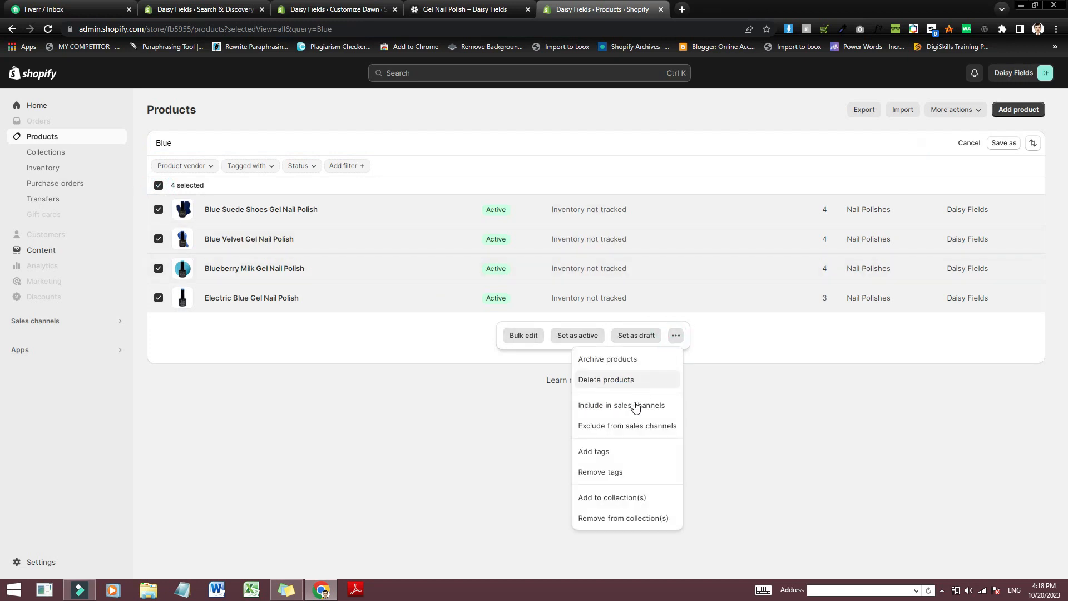
{"action": "left_click", "coordinate": [605, 457]}
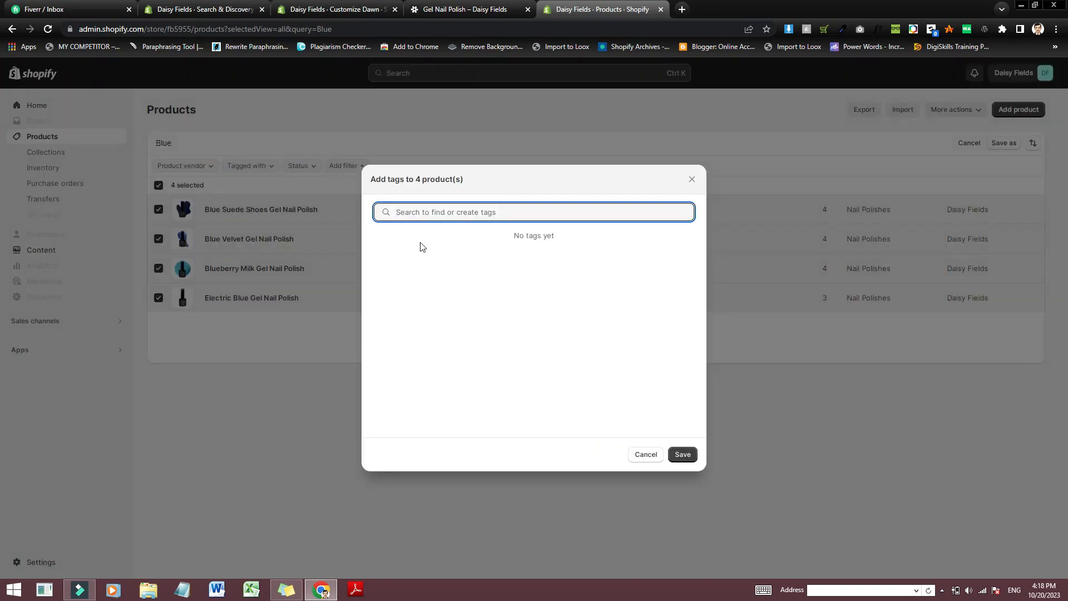
{"action": "left_click", "coordinate": [426, 212]}
{"action": "type", "text": "Blues"}
{"action": "left_click", "coordinate": [410, 238]}
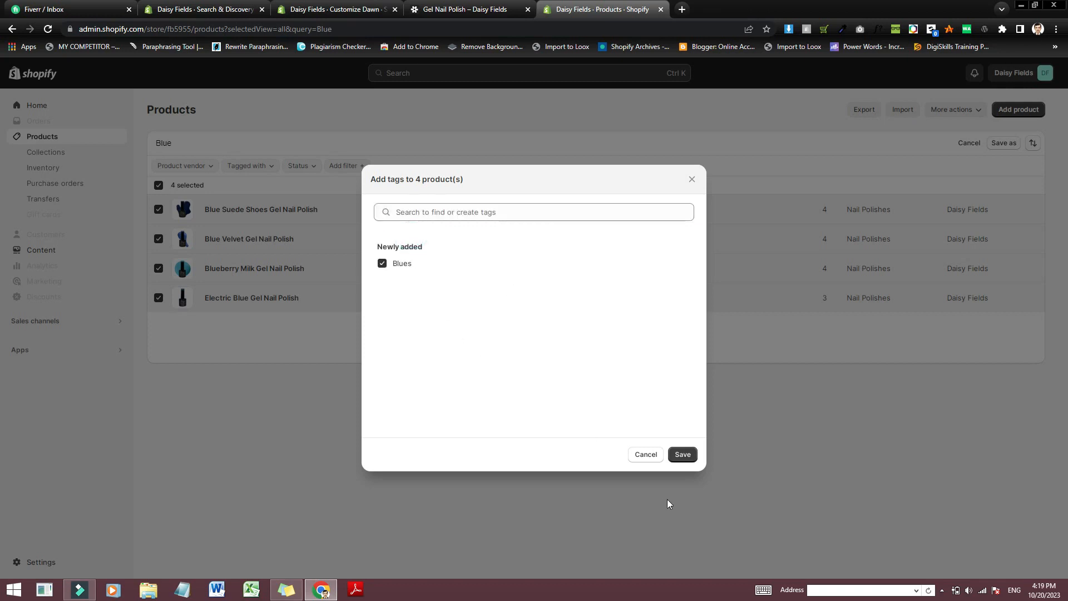
{"action": "left_click", "coordinate": [682, 454]}
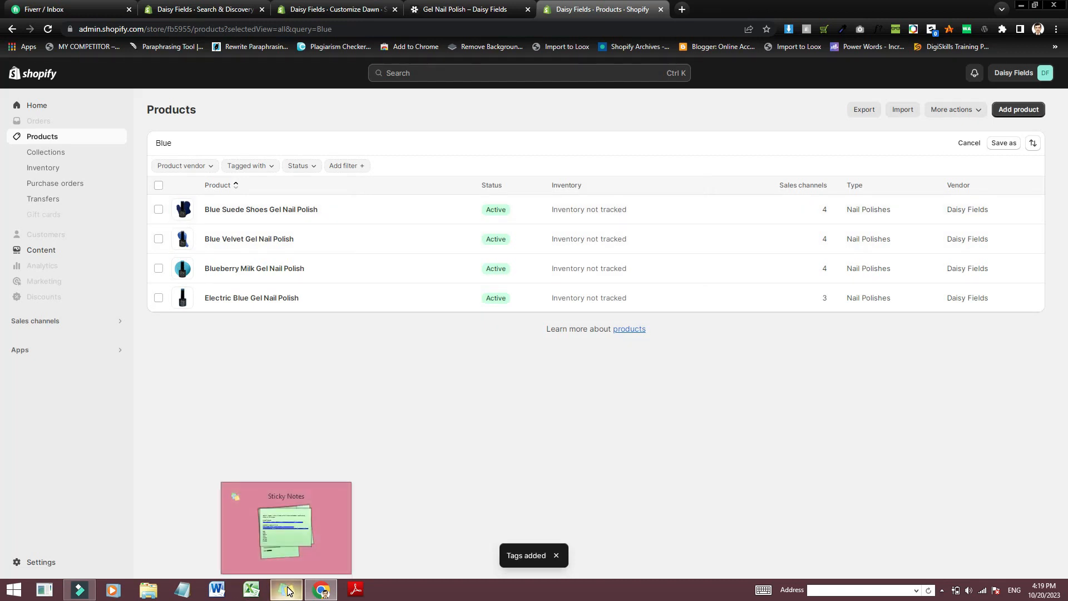
Step: Change the product search term to Pink and select all matching products
{"action": "double_click", "coordinate": [160, 144]}
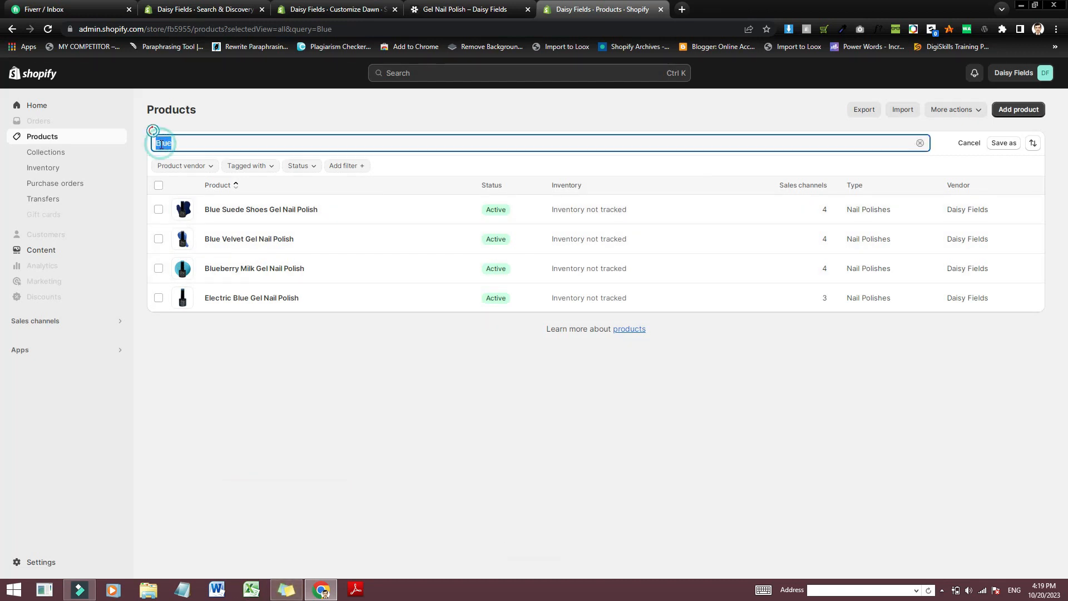
{"action": "type", "text": "Pik"}
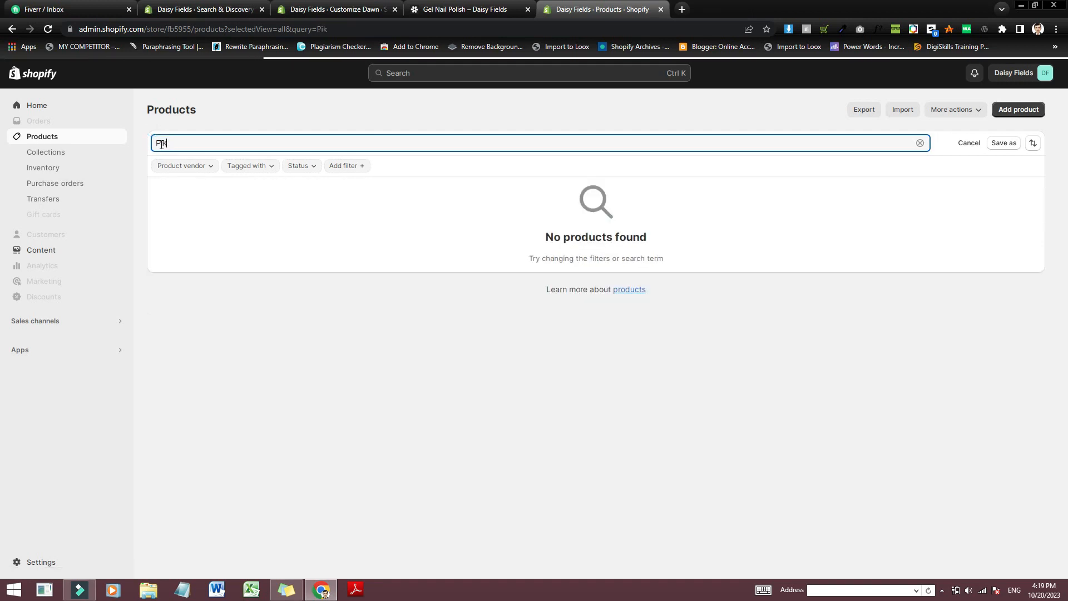
{"action": "left_click", "coordinate": [162, 144]}
{"action": "type", "text": "n"}
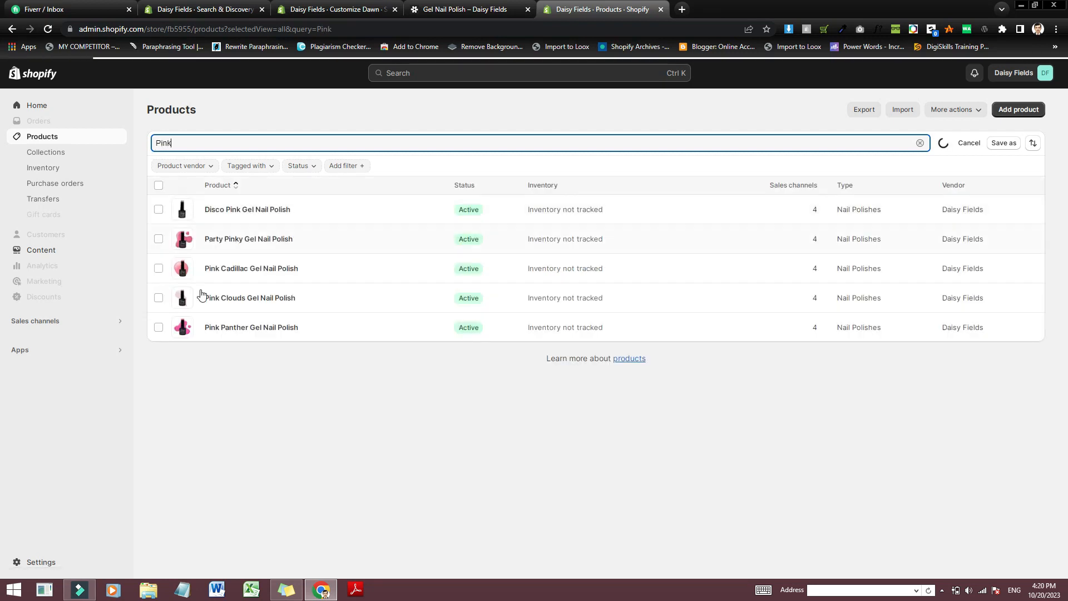
{"action": "left_click", "coordinate": [159, 187]}
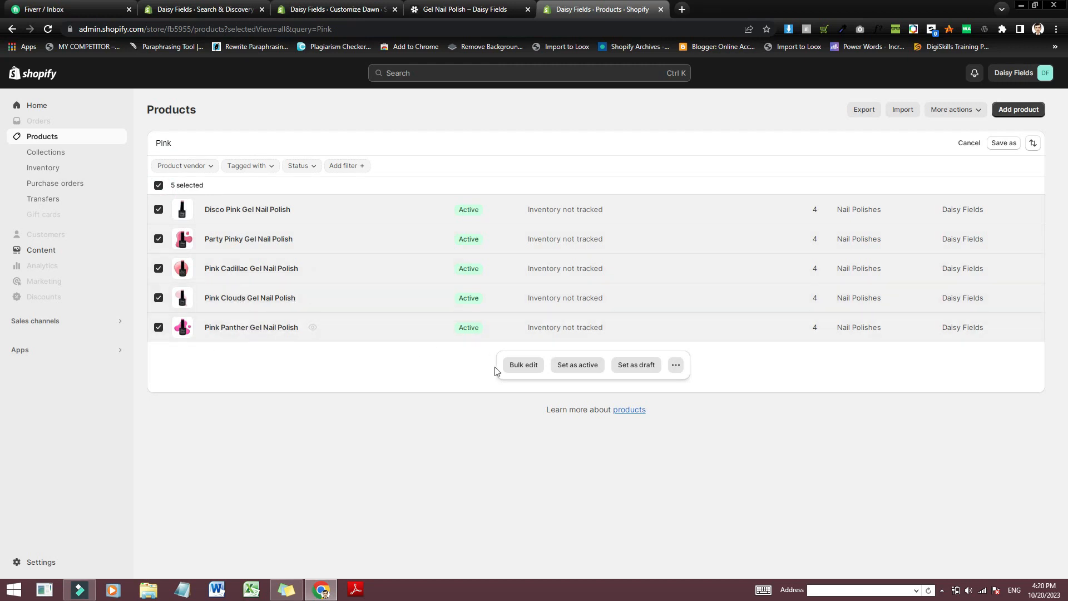
Step: Copy the tag name Pinks from the color list in Sticky Notes and return to the product list in Chrome
{"action": "left_click", "coordinate": [286, 590]}
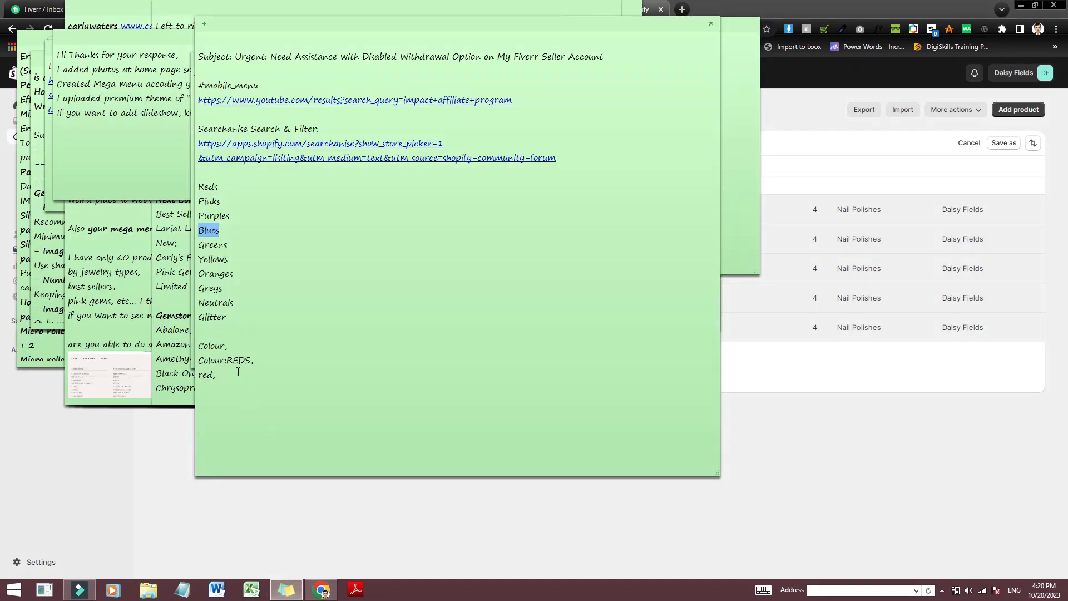
{"action": "left_click", "coordinate": [209, 200]}
{"action": "double_click", "coordinate": [209, 201]}
{"action": "key", "text": "ctrl+c"}
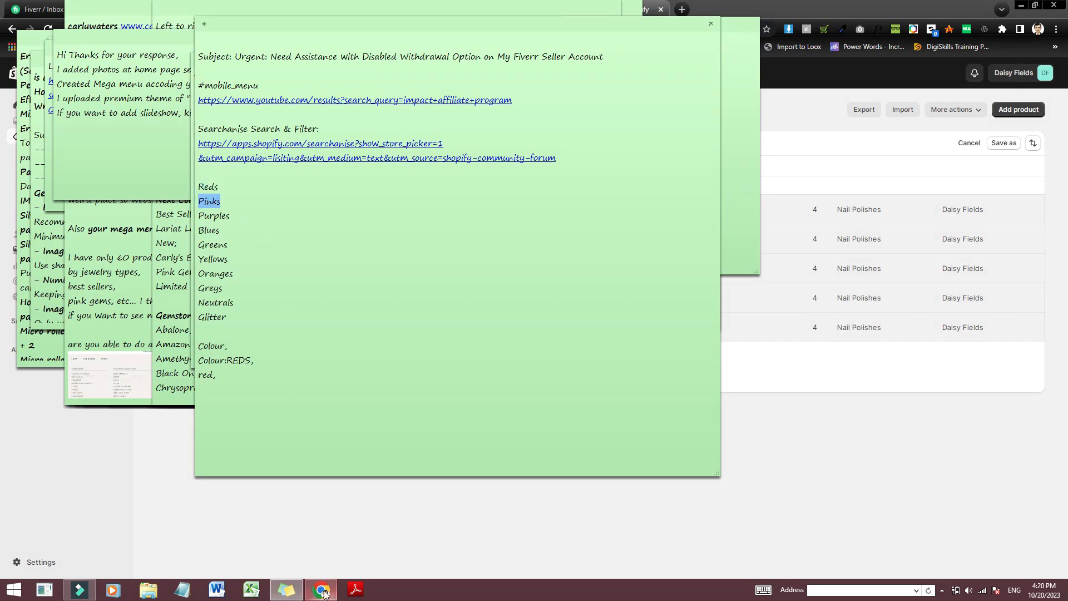
{"action": "left_click", "coordinate": [321, 589]}
Step: Add the copied tag Pinks to the selected pink nail polishes and save
{"action": "left_click", "coordinate": [677, 369]}
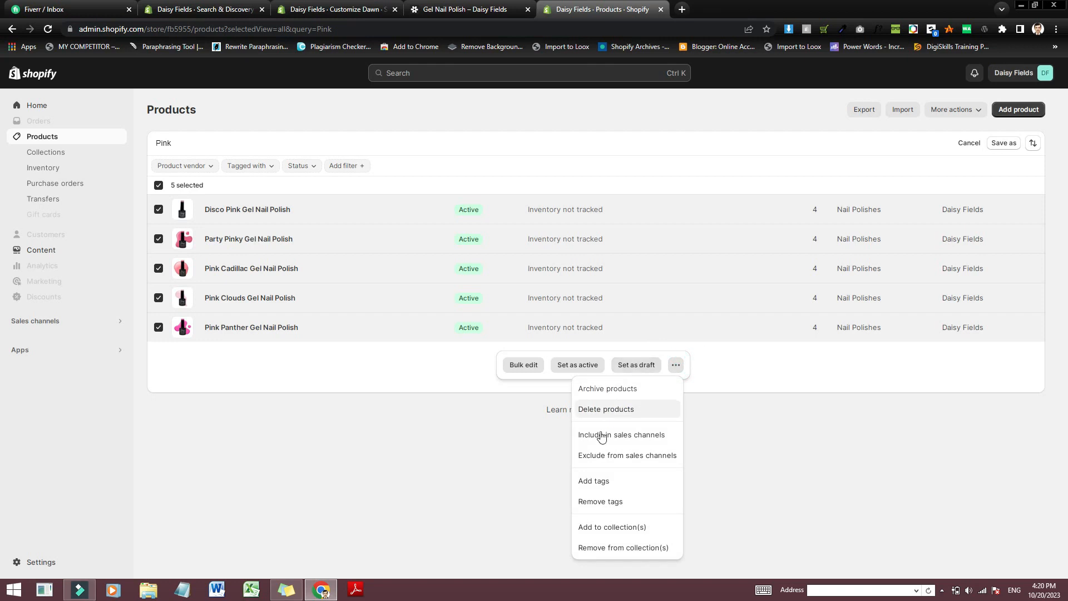
{"action": "left_click", "coordinate": [603, 483]}
{"action": "left_click", "coordinate": [431, 212]}
{"action": "key", "text": "ctrl+v"}
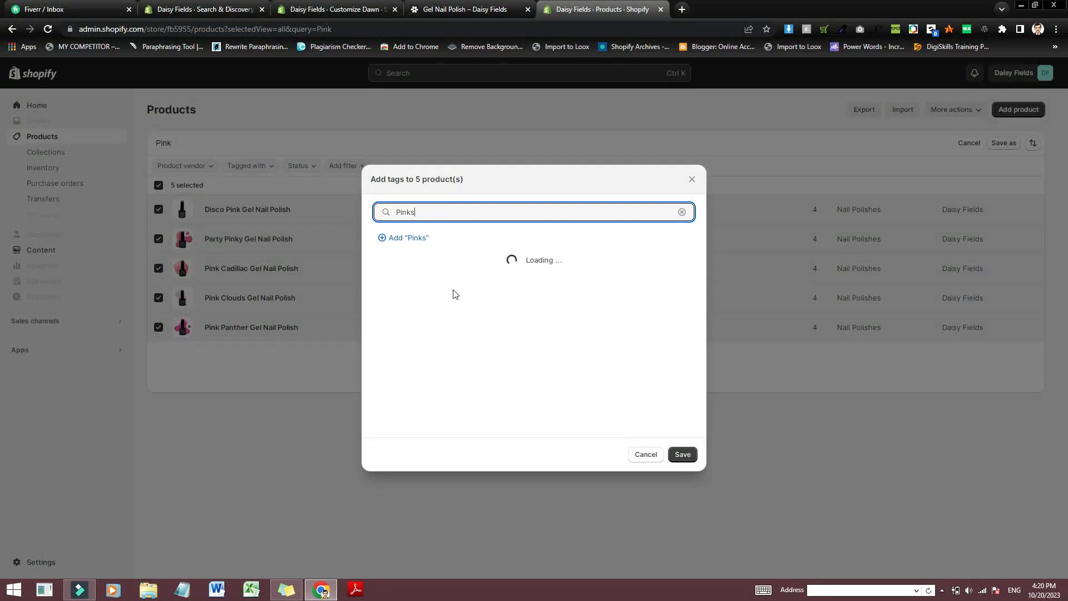
{"action": "left_click", "coordinate": [414, 239]}
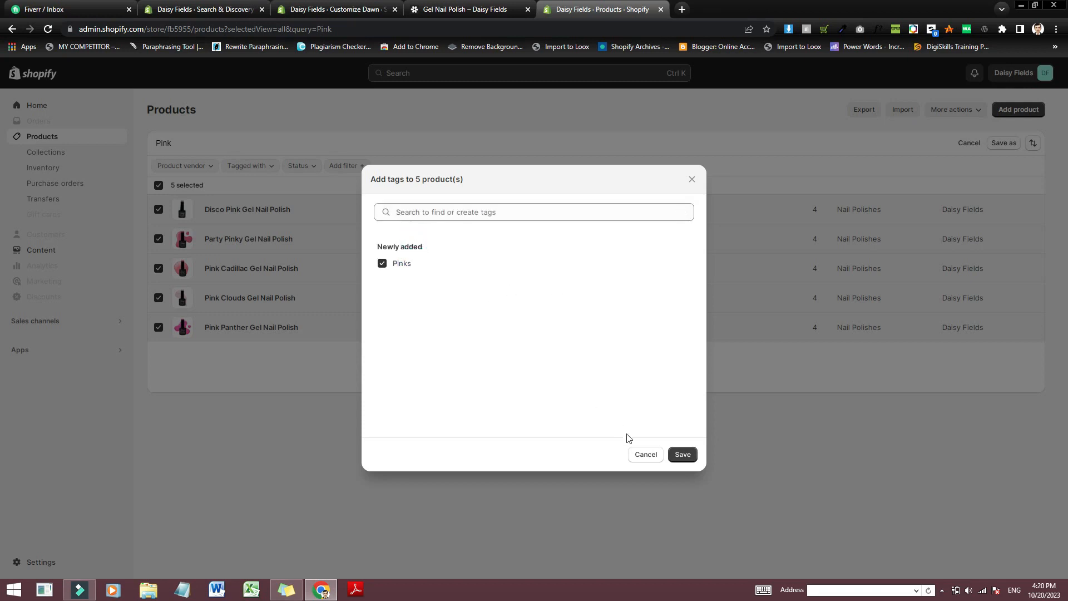
{"action": "left_click", "coordinate": [677, 456]}
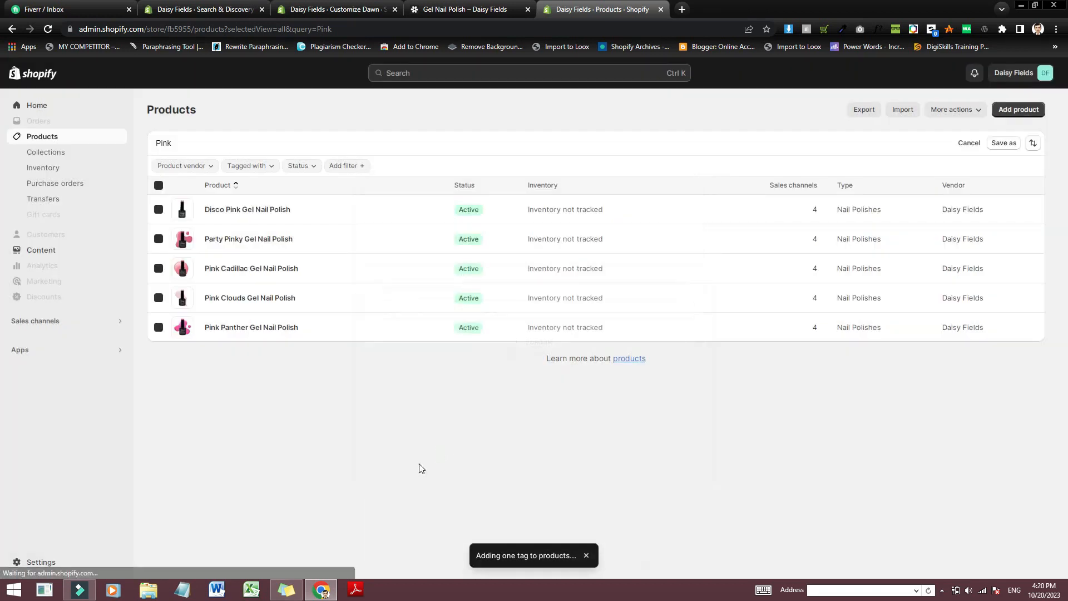
Step: Take the color name Purple from the Sticky Notes list and search the store's products for it
{"action": "left_click", "coordinate": [287, 585]}
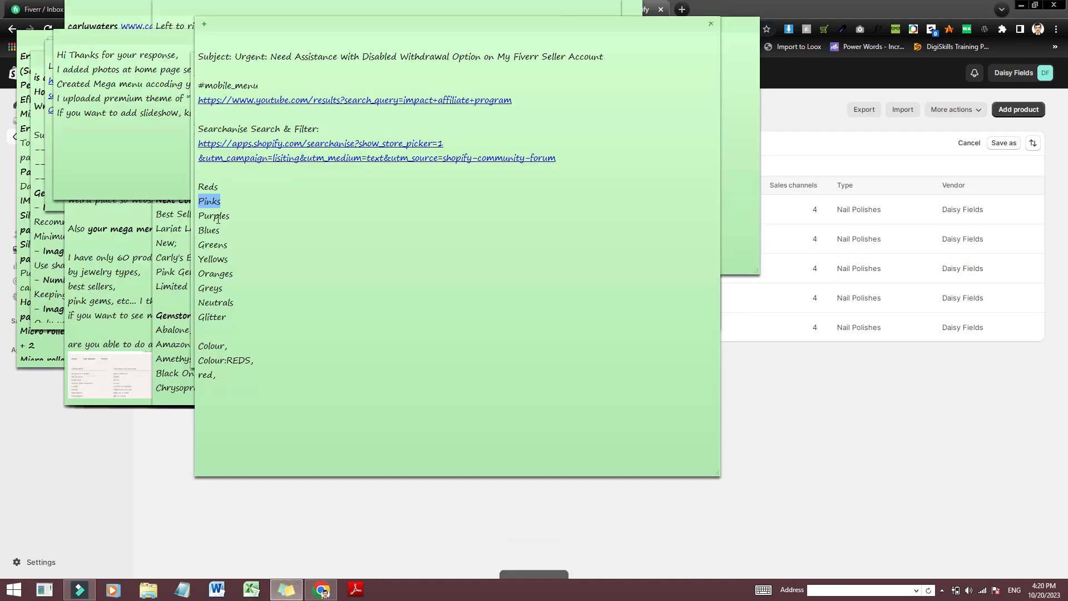
{"action": "left_click_drag", "start_coordinate": [225, 217], "coordinate": [201, 215]}
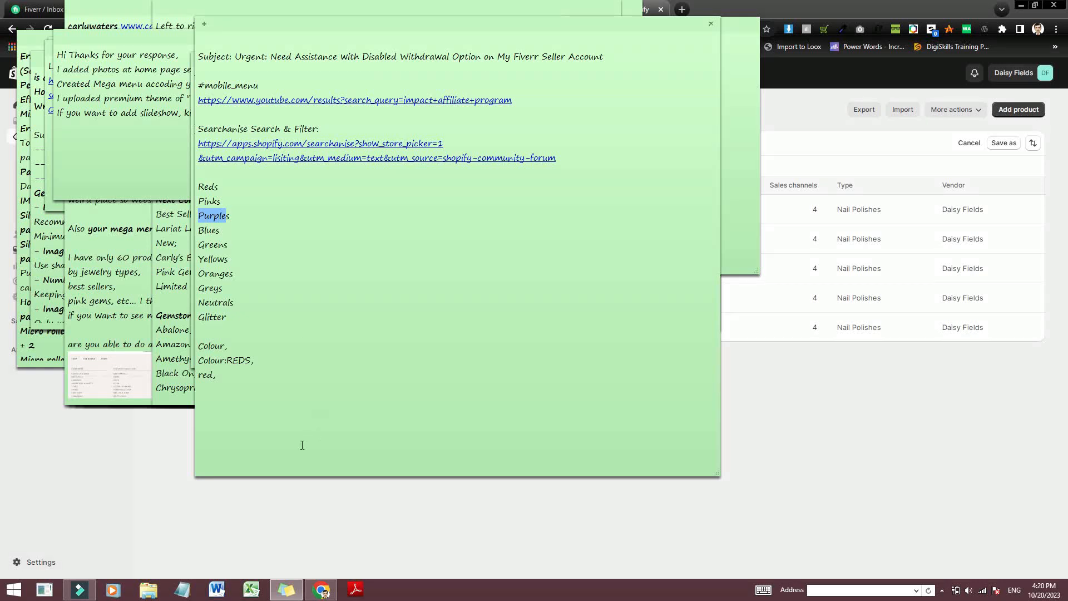
{"action": "left_click", "coordinate": [331, 585]}
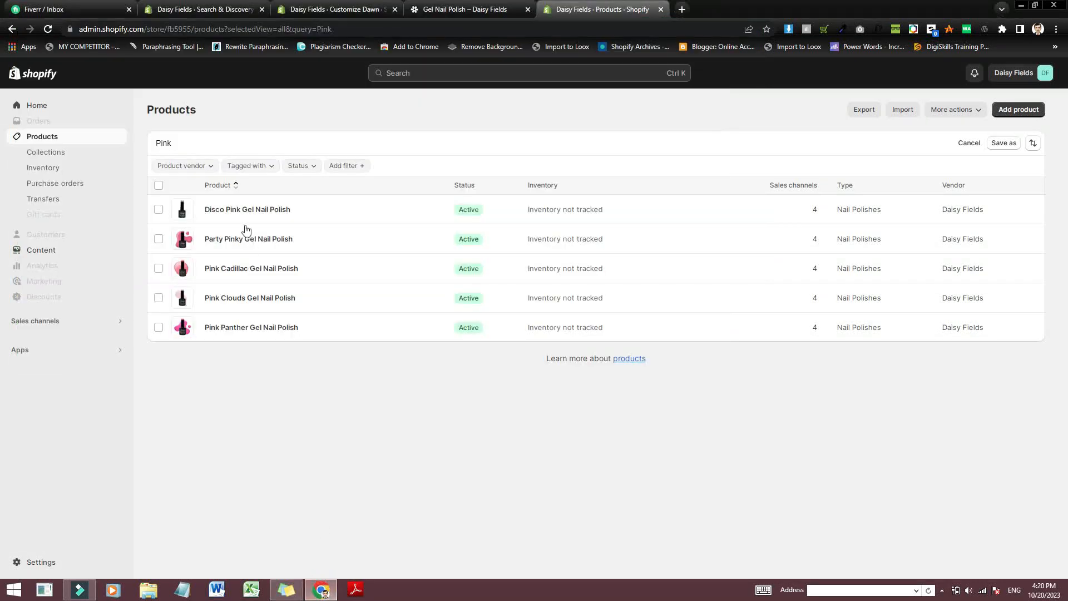
{"action": "double_click", "coordinate": [238, 144]}
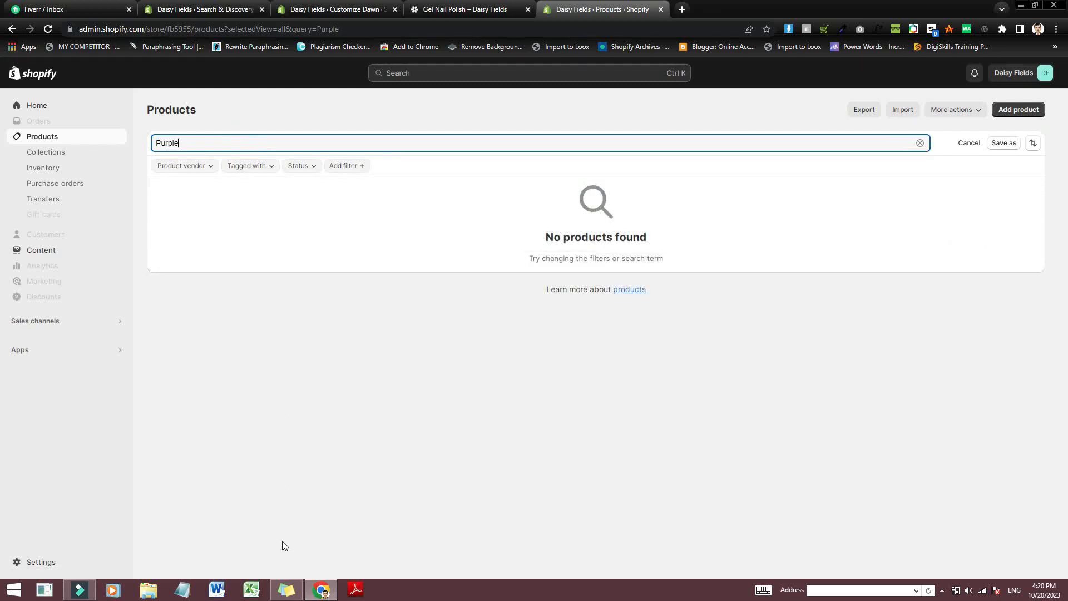
Step: Take the next color, Green, from the Sticky Notes list, search the products for it, and select the matching nail polish
{"action": "left_click", "coordinate": [286, 589]}
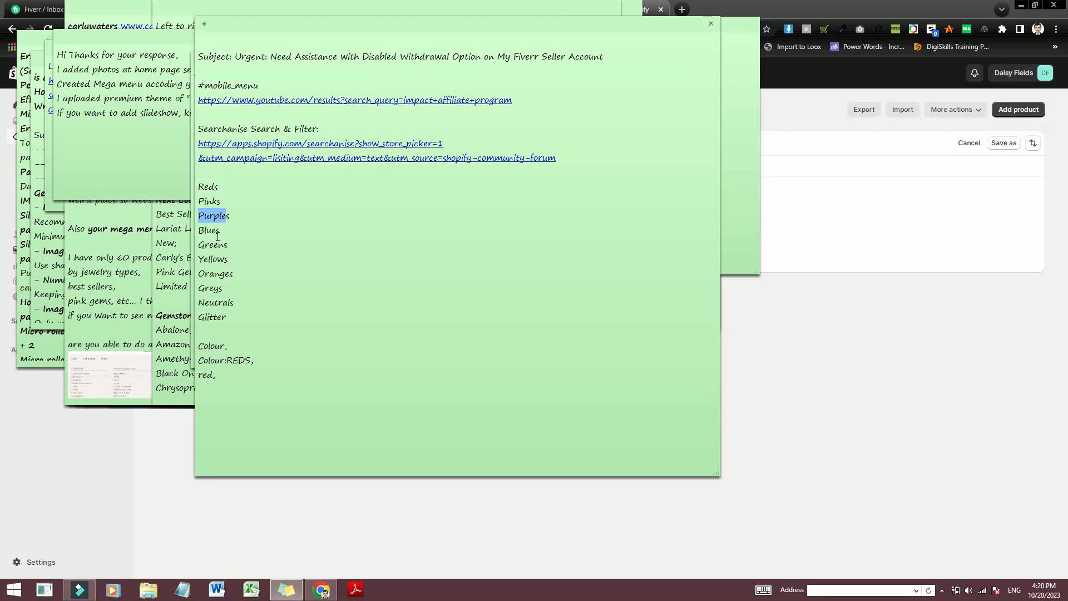
{"action": "left_click_drag", "start_coordinate": [224, 245], "coordinate": [201, 246]}
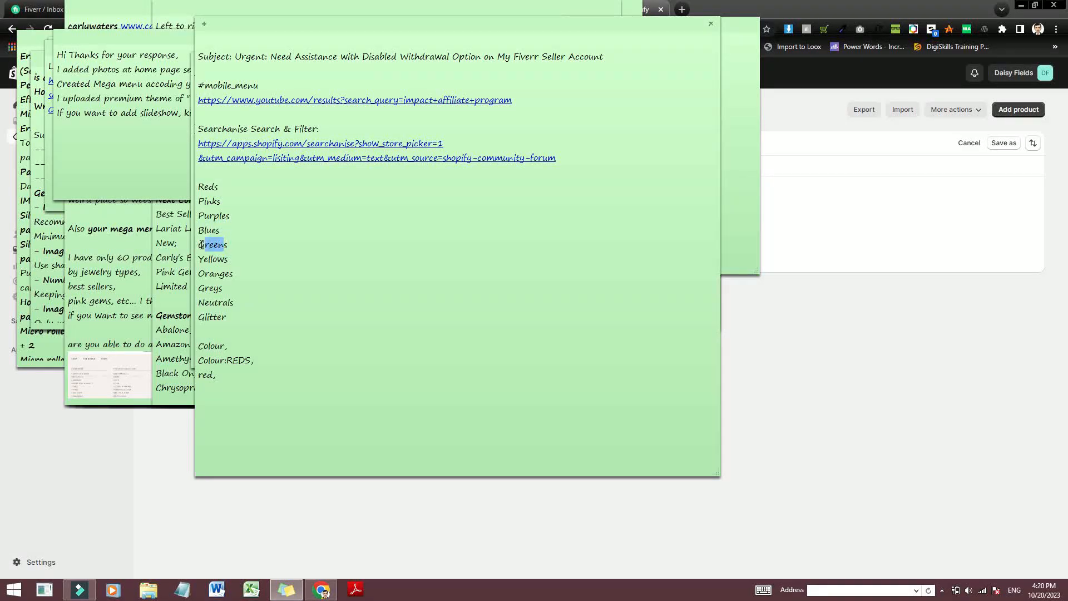
{"action": "left_click", "coordinate": [295, 587]}
{"action": "double_click", "coordinate": [201, 144]}
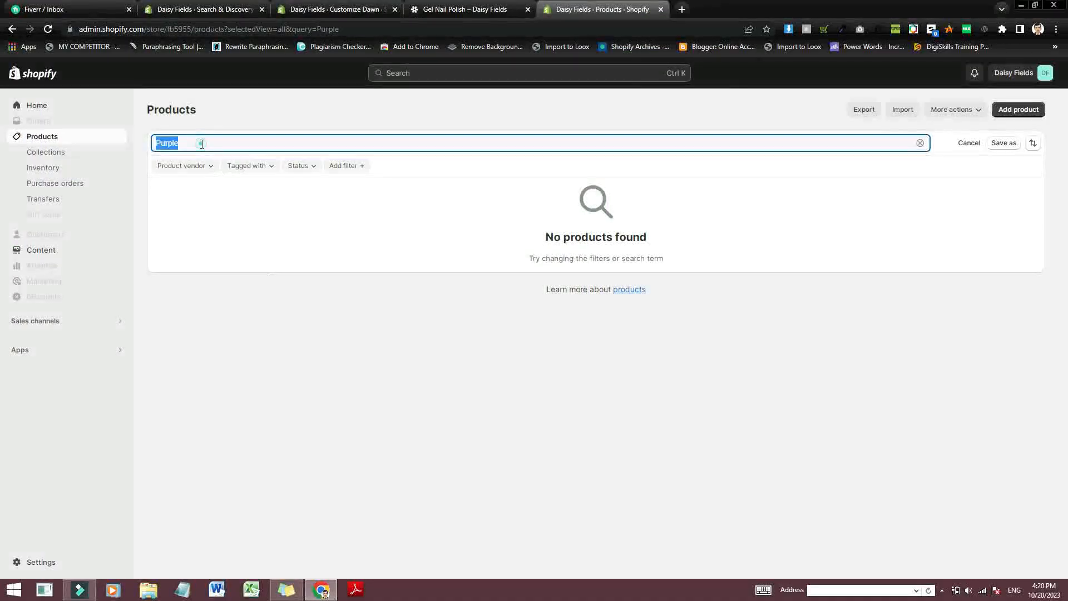
{"action": "type", "text": "Green"}
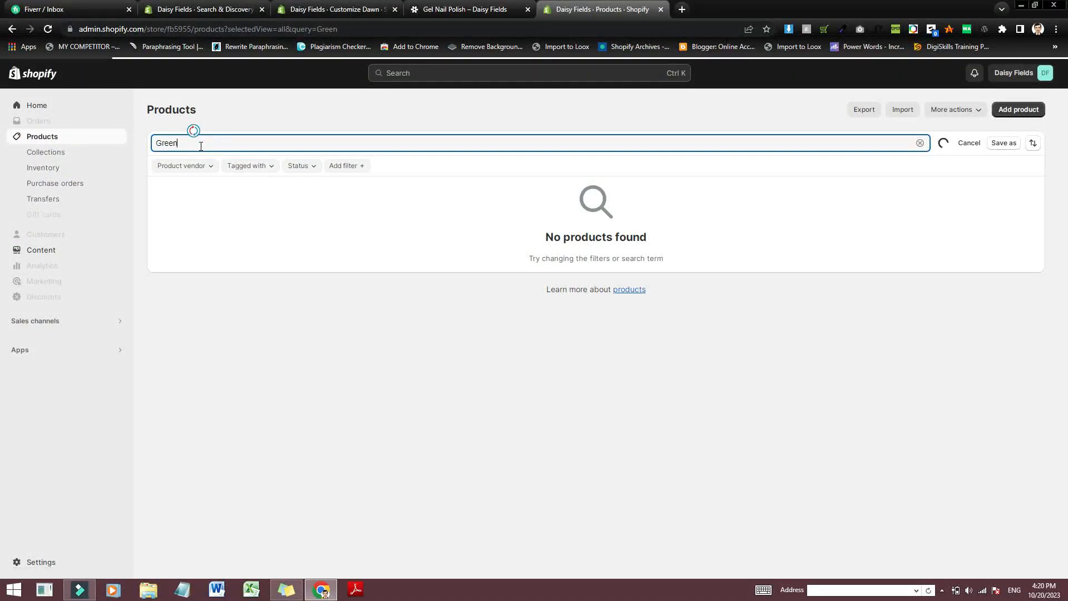
{"action": "left_click", "coordinate": [159, 186]}
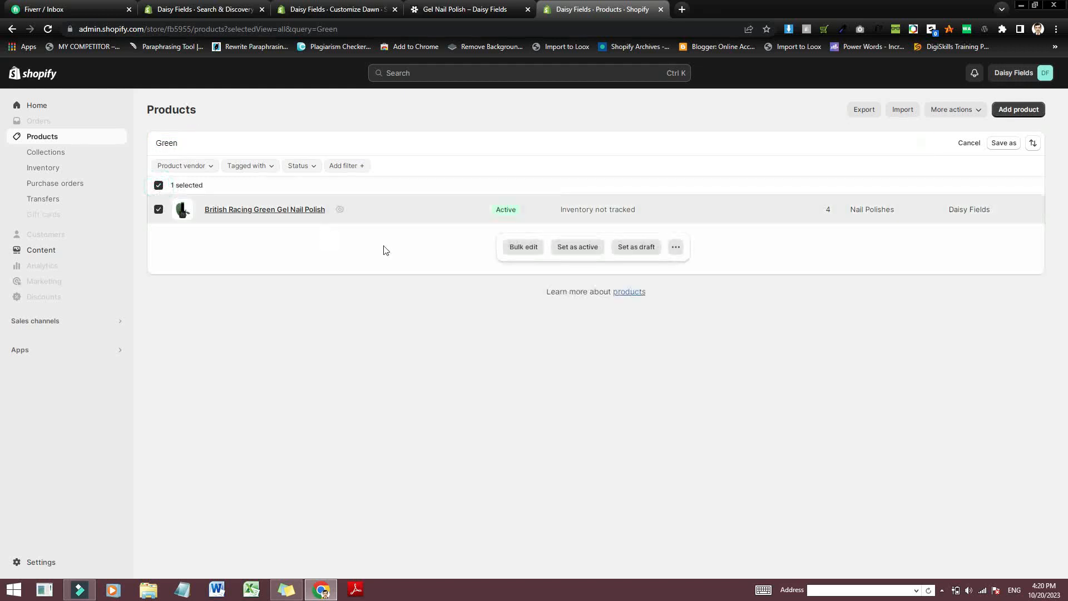
Step: Create the tag Greens, add it to the selected green nail polish, and save
{"action": "left_click", "coordinate": [675, 247]}
{"action": "left_click", "coordinate": [594, 362]}
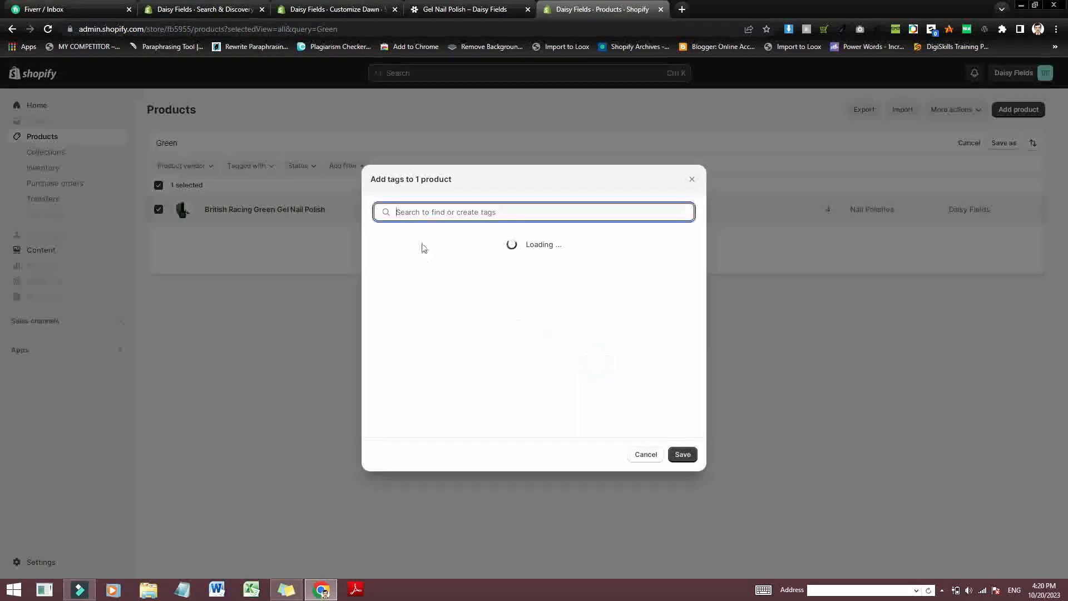
{"action": "type", "text": "Greens"}
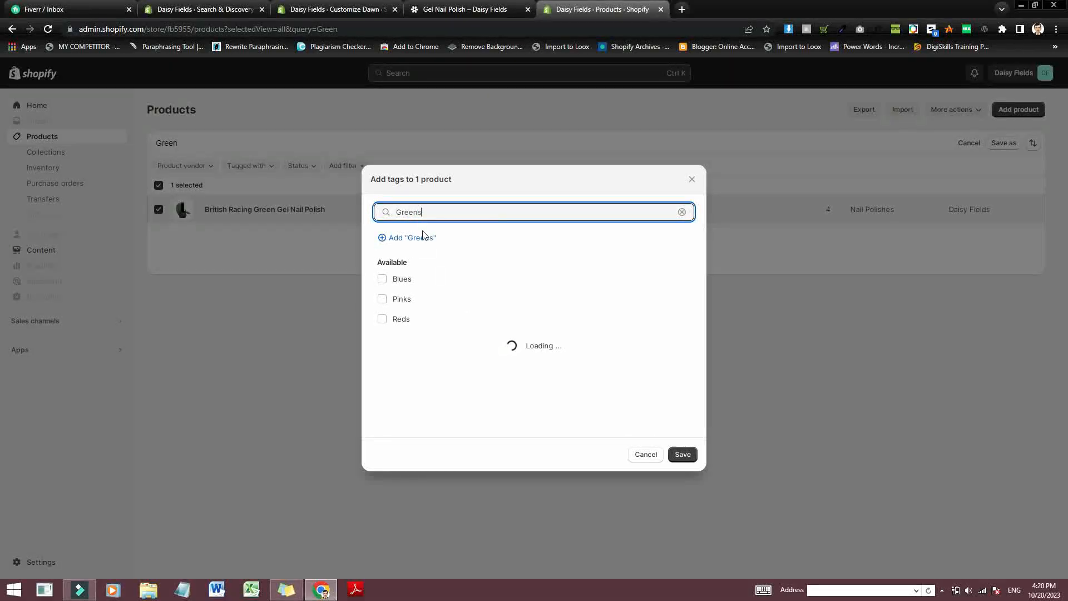
{"action": "left_click", "coordinate": [416, 239]}
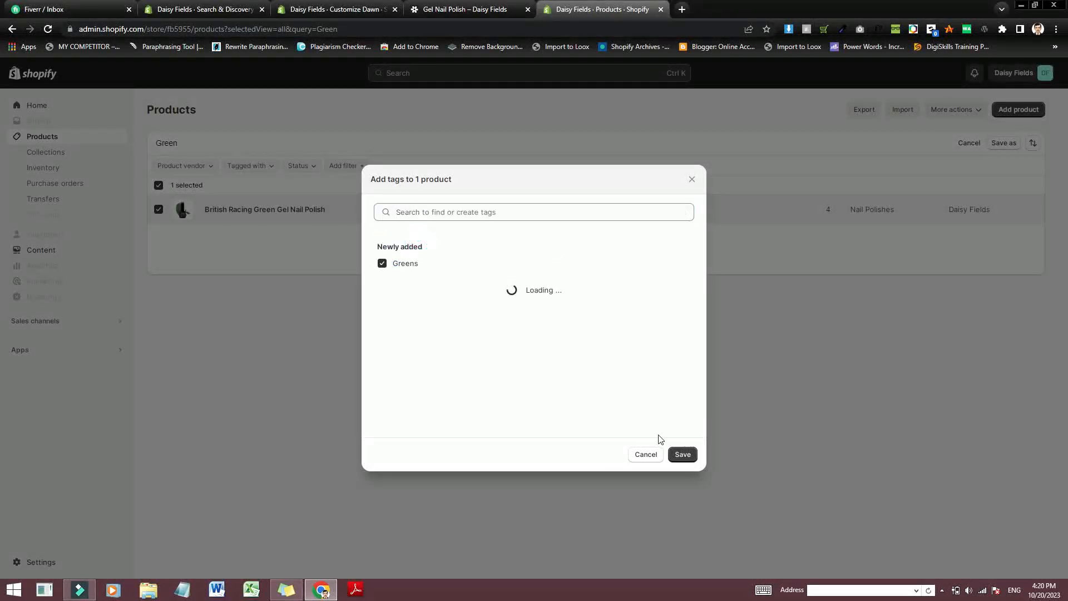
{"action": "left_click", "coordinate": [687, 456]}
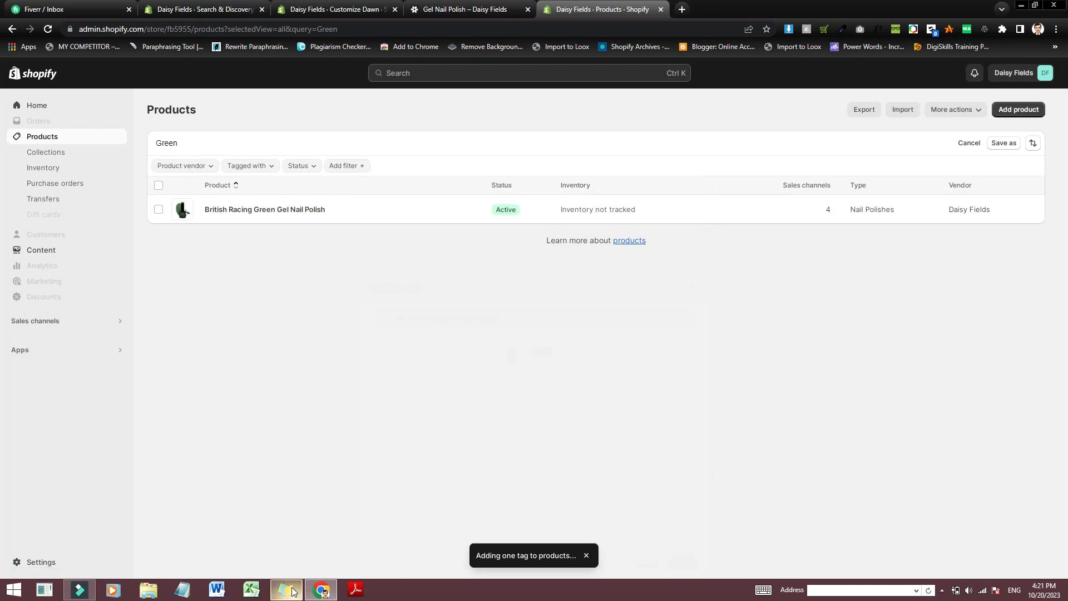
Step: Copy the color name Yellow from the Sticky Notes list and search the store's products for it
{"action": "left_click", "coordinate": [291, 591]}
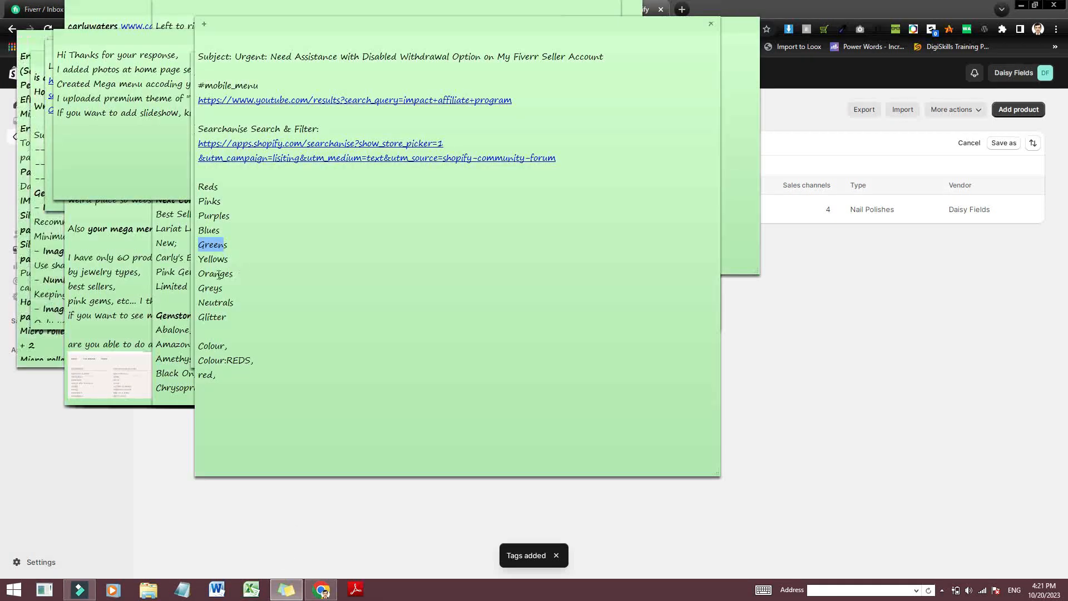
{"action": "left_click_drag", "start_coordinate": [224, 261], "coordinate": [198, 262]}
{"action": "key", "text": "ctrl+c"}
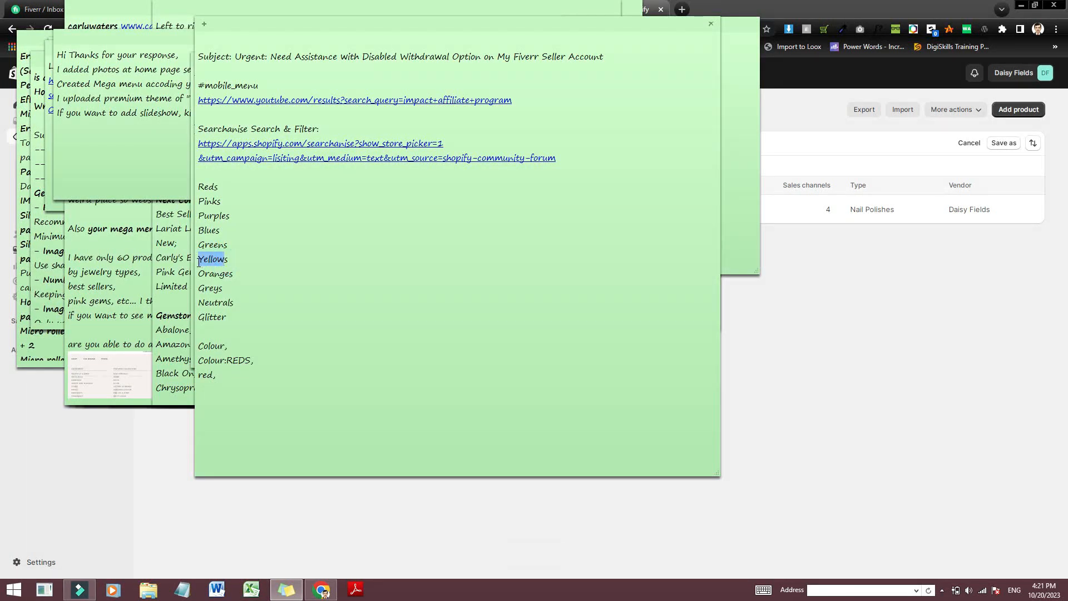
{"action": "left_click", "coordinate": [292, 591]}
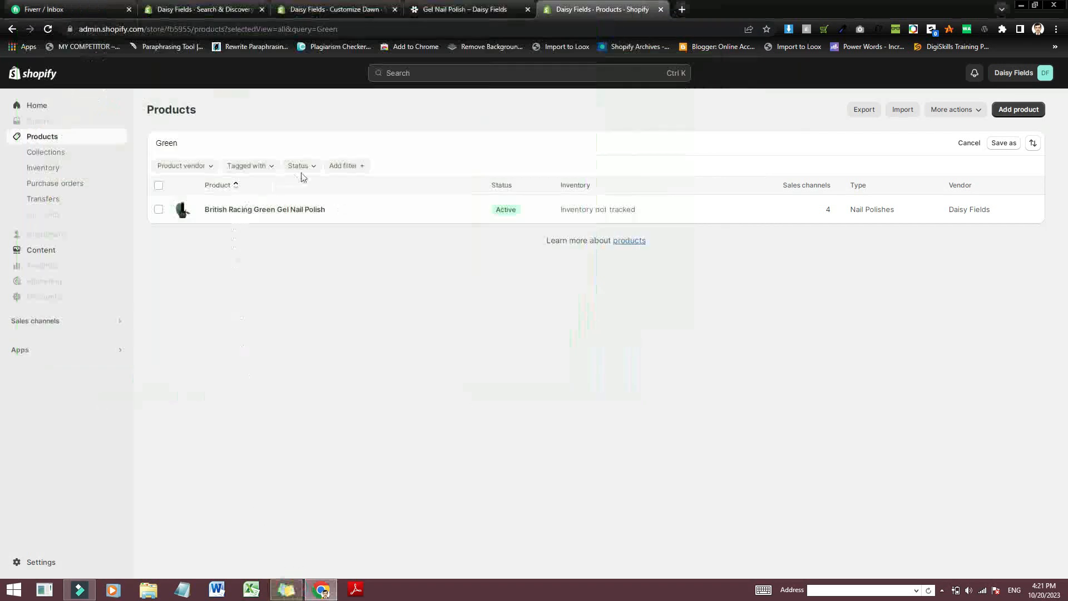
{"action": "double_click", "coordinate": [239, 146]}
{"action": "key", "text": "ctrl+v"}
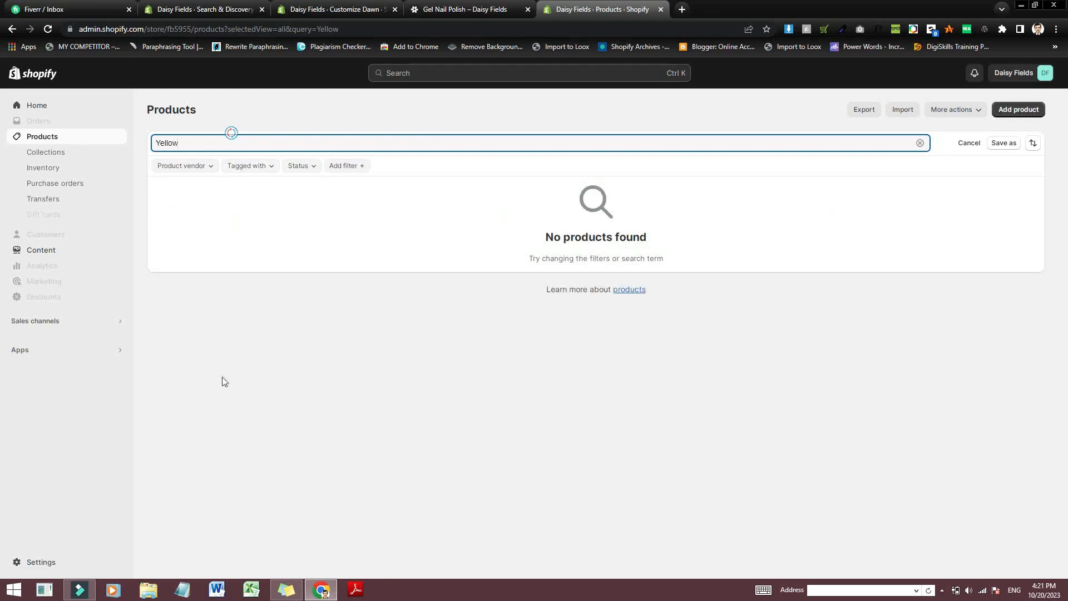
Step: Copy the color name Orange from the Sticky Notes list and search the store's products for it
{"action": "left_click", "coordinate": [289, 590]}
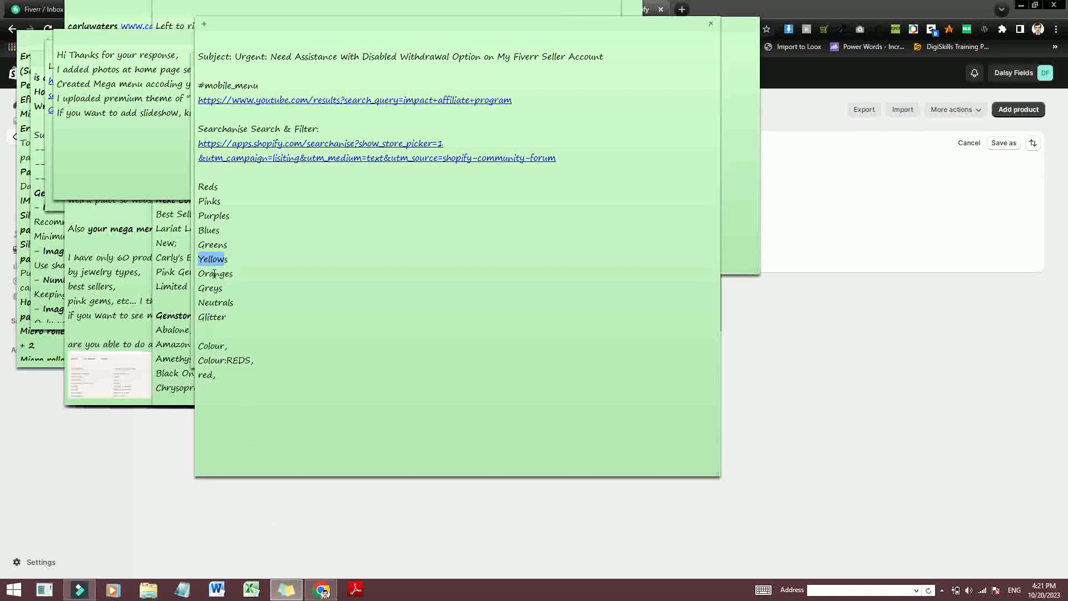
{"action": "left_click_drag", "start_coordinate": [230, 273], "coordinate": [200, 271]}
{"action": "key", "text": "ctrl+c"}
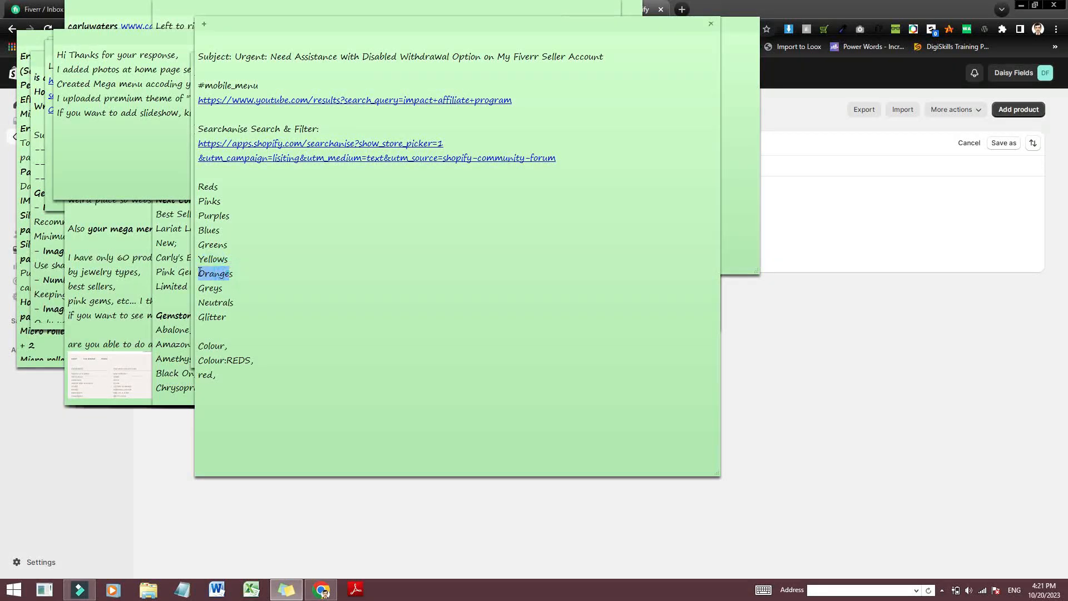
{"action": "left_click", "coordinate": [286, 590]}
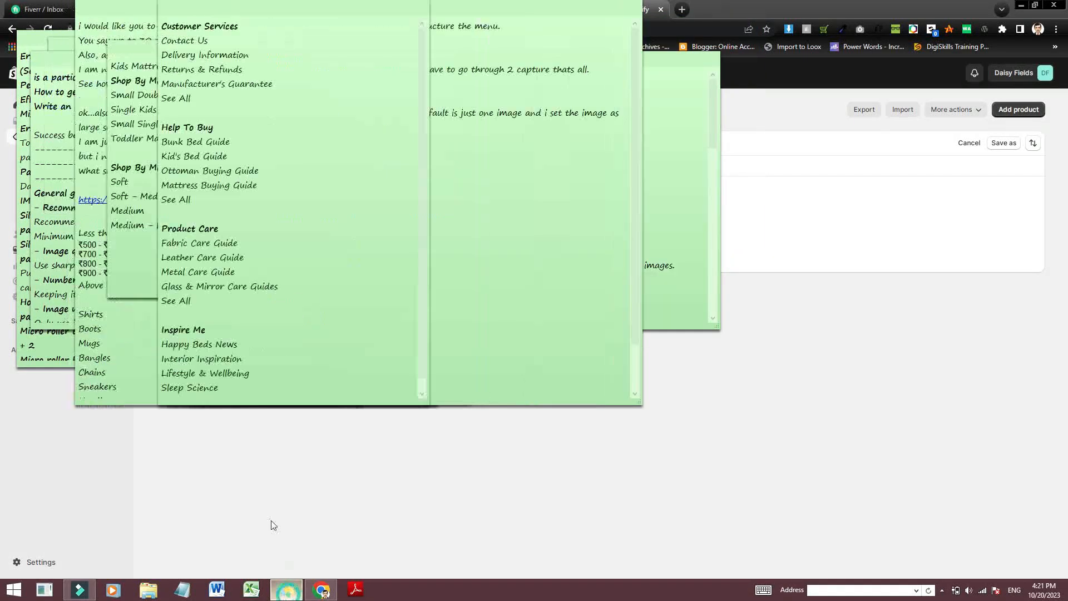
{"action": "double_click", "coordinate": [207, 143]}
{"action": "key", "text": "ctrl+v"}
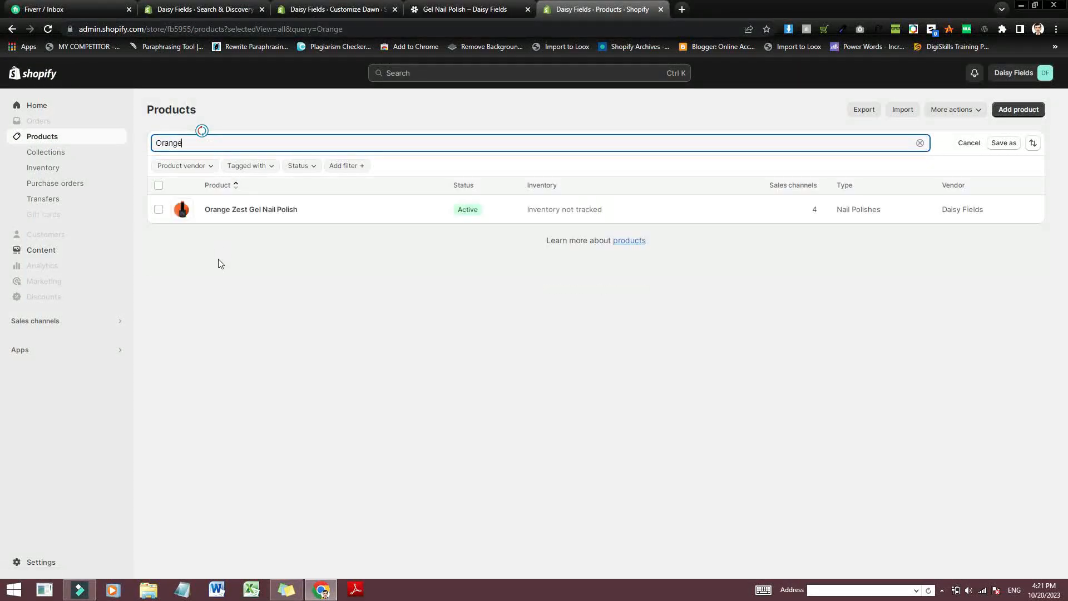
Step: Select Orange Zest Gel Nail Polish, add the new tag Oranges to it, and save
{"action": "left_click", "coordinate": [159, 210]}
{"action": "left_click", "coordinate": [675, 247]}
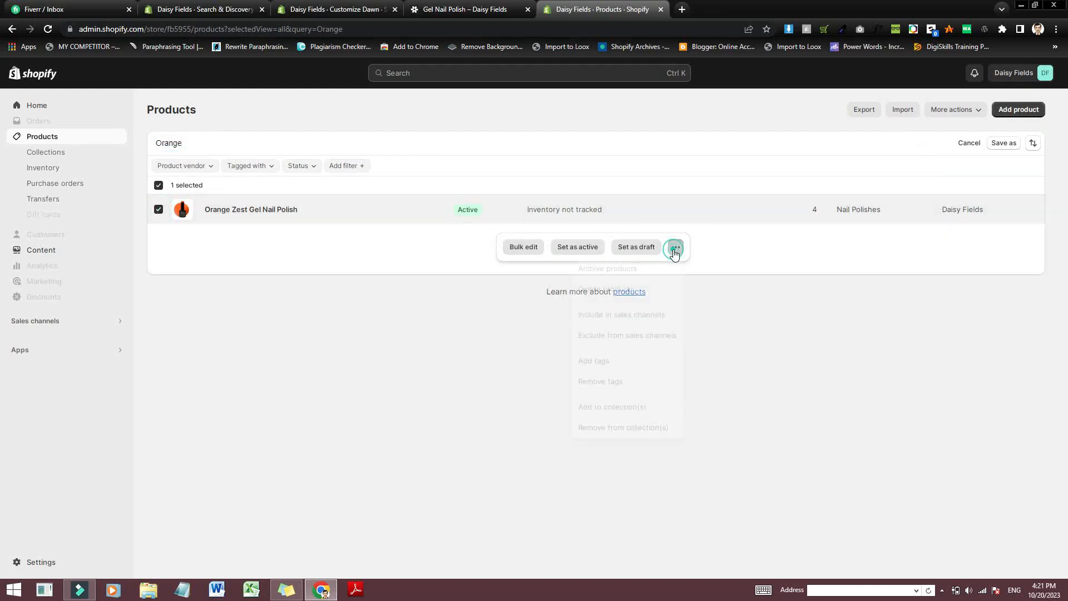
{"action": "left_click", "coordinate": [597, 365]}
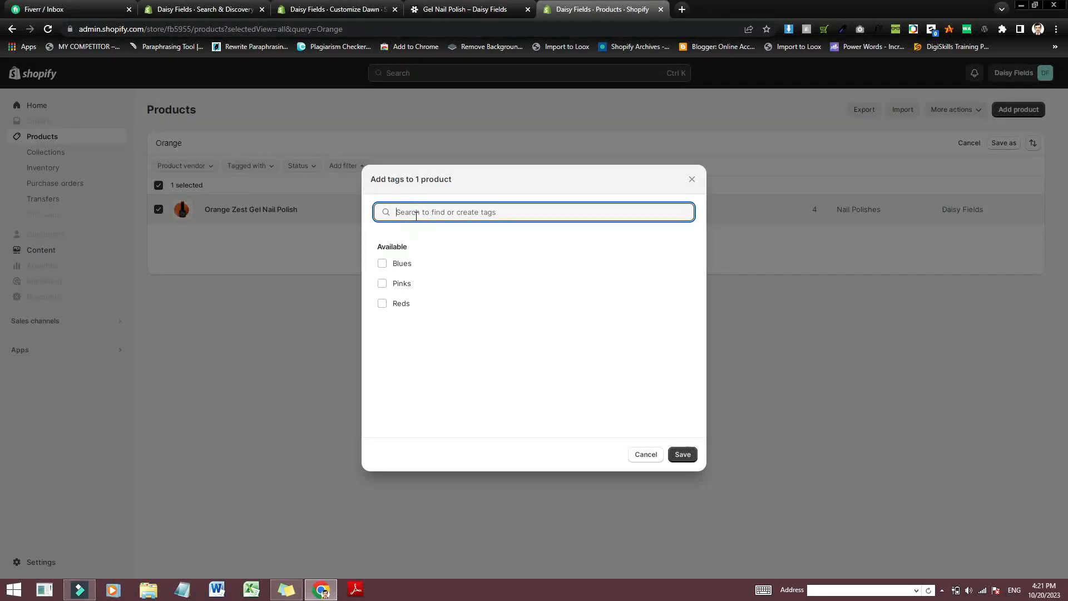
{"action": "key", "text": "ctrl+v"}
{"action": "type", "text": "s"}
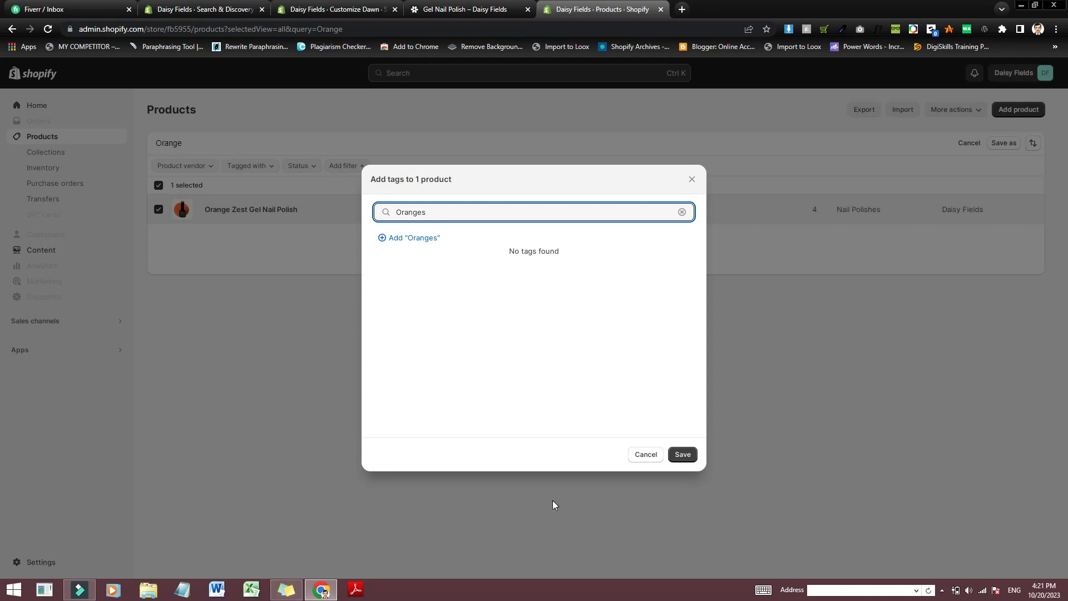
{"action": "left_click", "coordinate": [415, 238]}
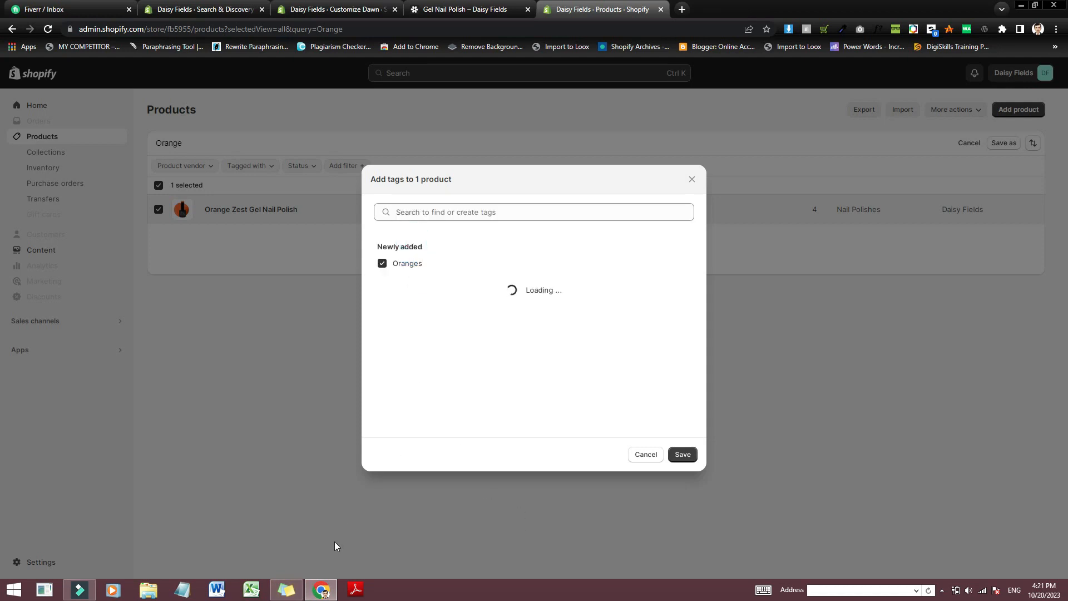
{"action": "left_click", "coordinate": [286, 591]}
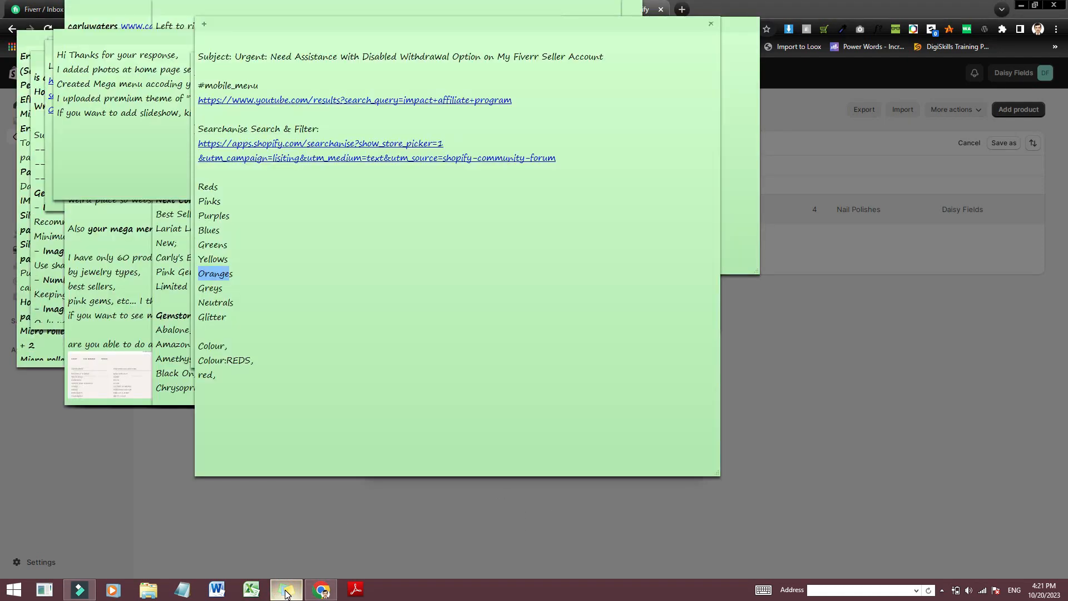
{"action": "left_click", "coordinate": [286, 591]}
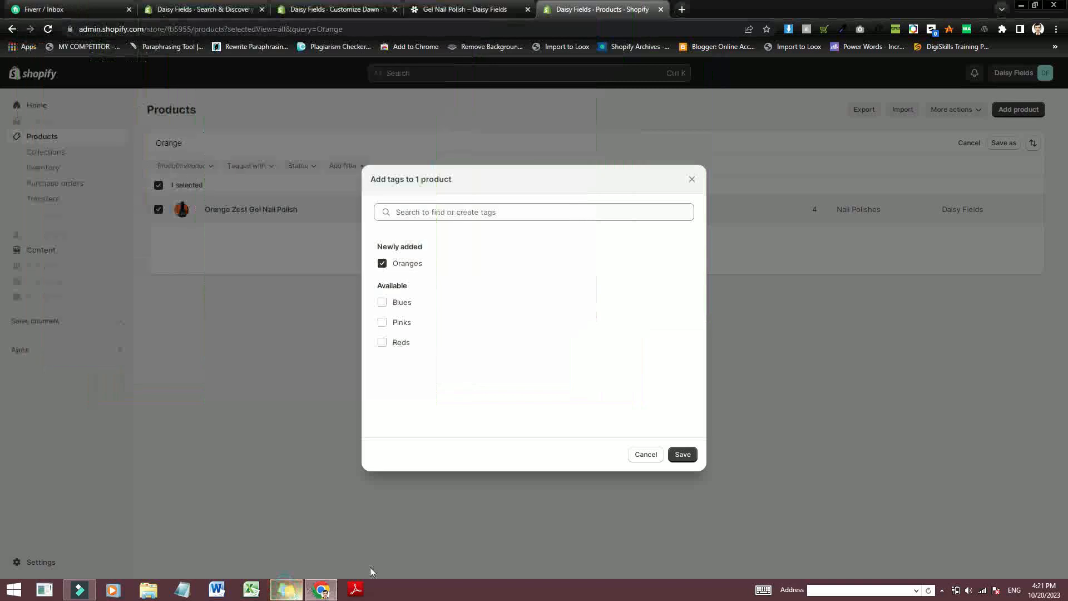
{"action": "left_click", "coordinate": [683, 455]}
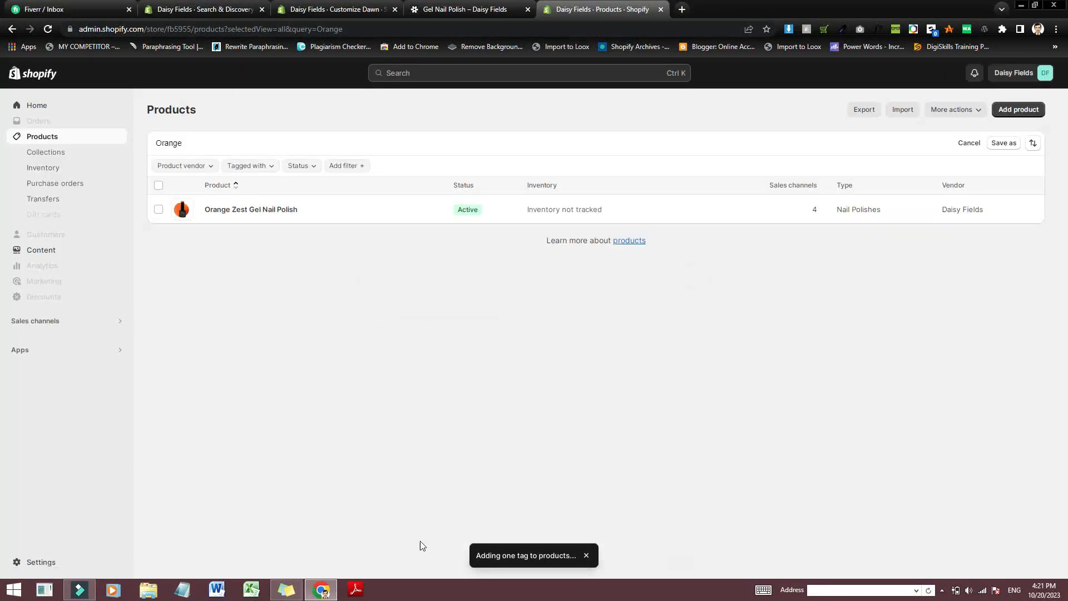
Step: Copy Greys from the Sticky Notes list and search the products for it, shortening the search term to Grey
{"action": "mouse_move", "coordinate": [316, 595]}
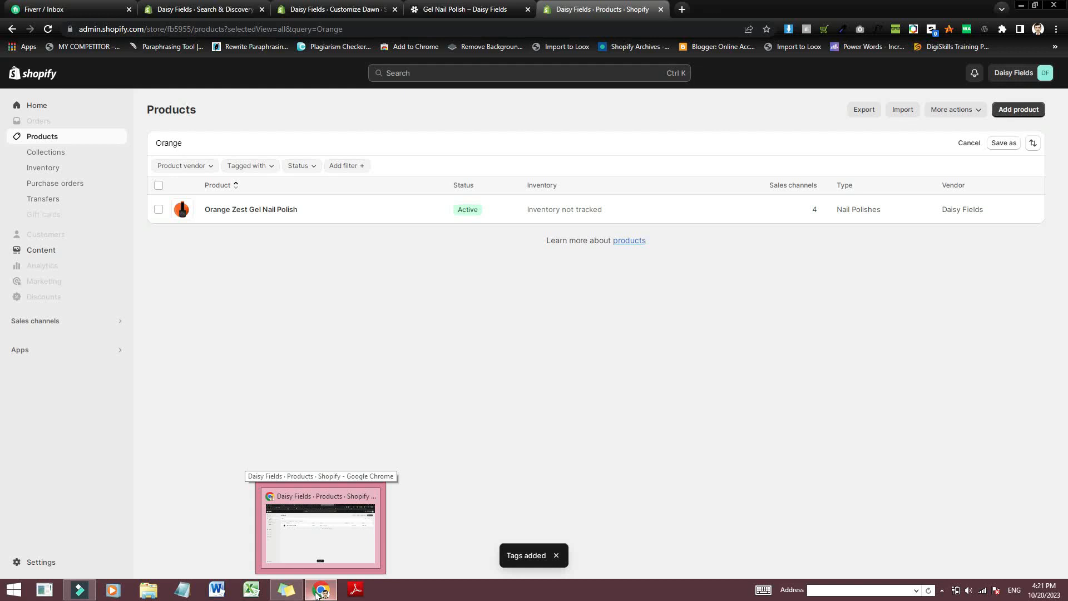
{"action": "left_click", "coordinate": [291, 594]}
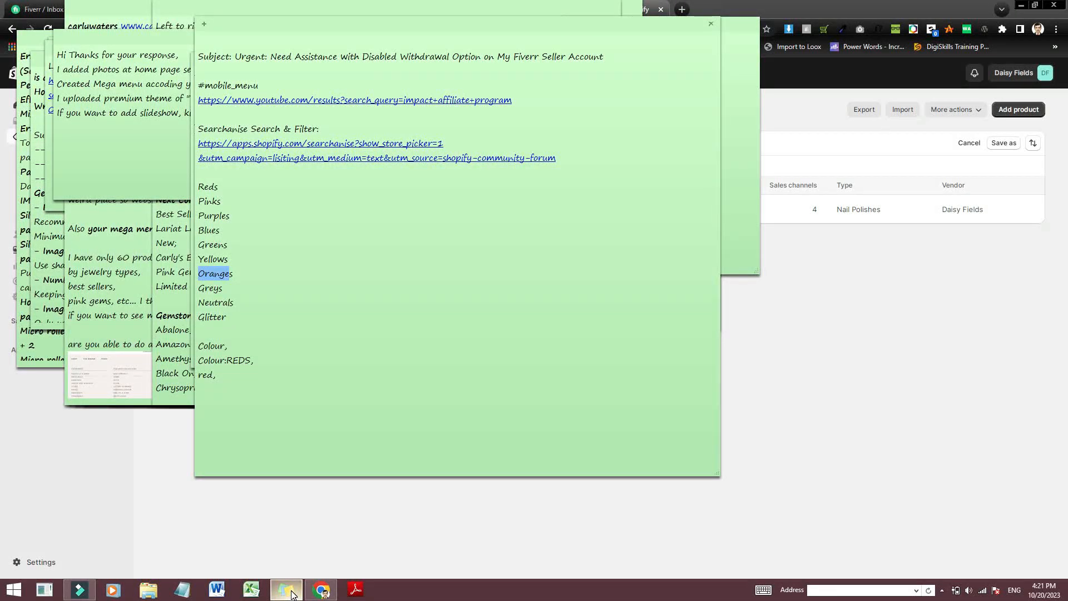
{"action": "left_click", "coordinate": [292, 594]}
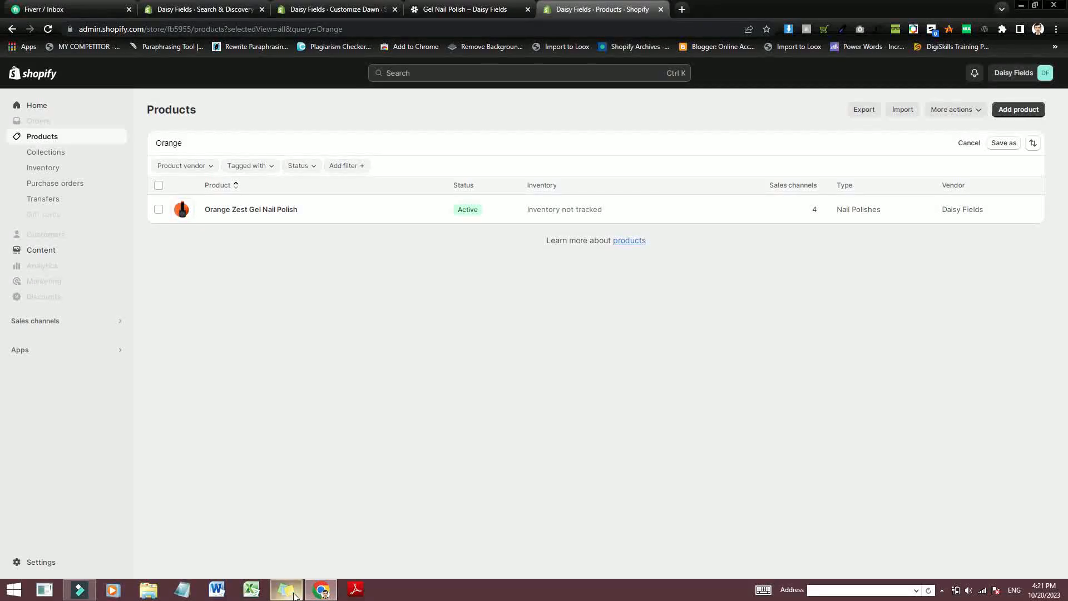
{"action": "left_click", "coordinate": [292, 595]}
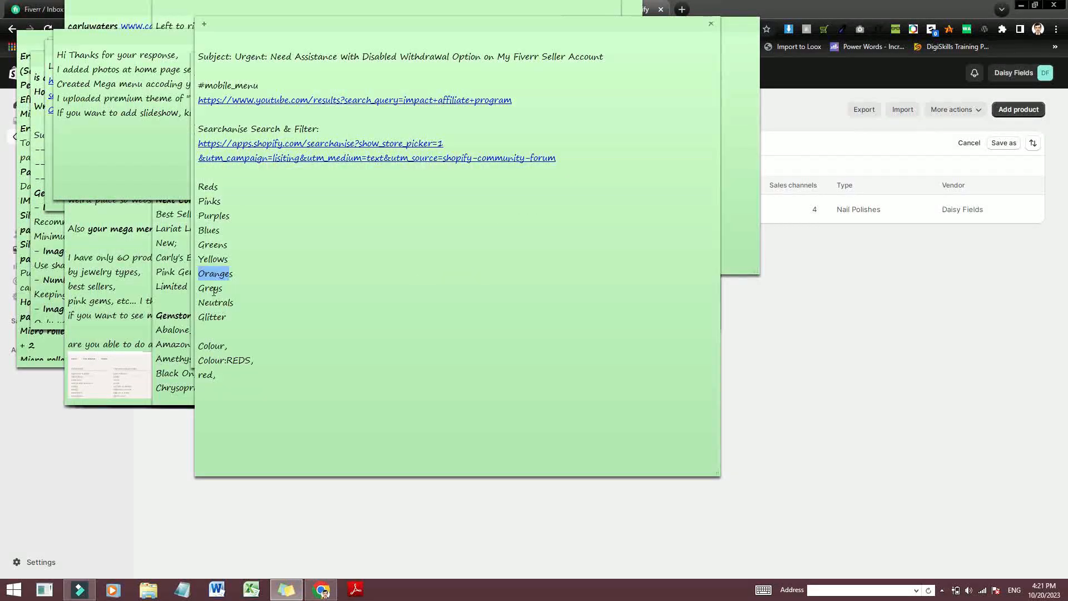
{"action": "left_click_drag", "start_coordinate": [225, 292], "coordinate": [200, 293]}
{"action": "key", "text": "ctrl+c"}
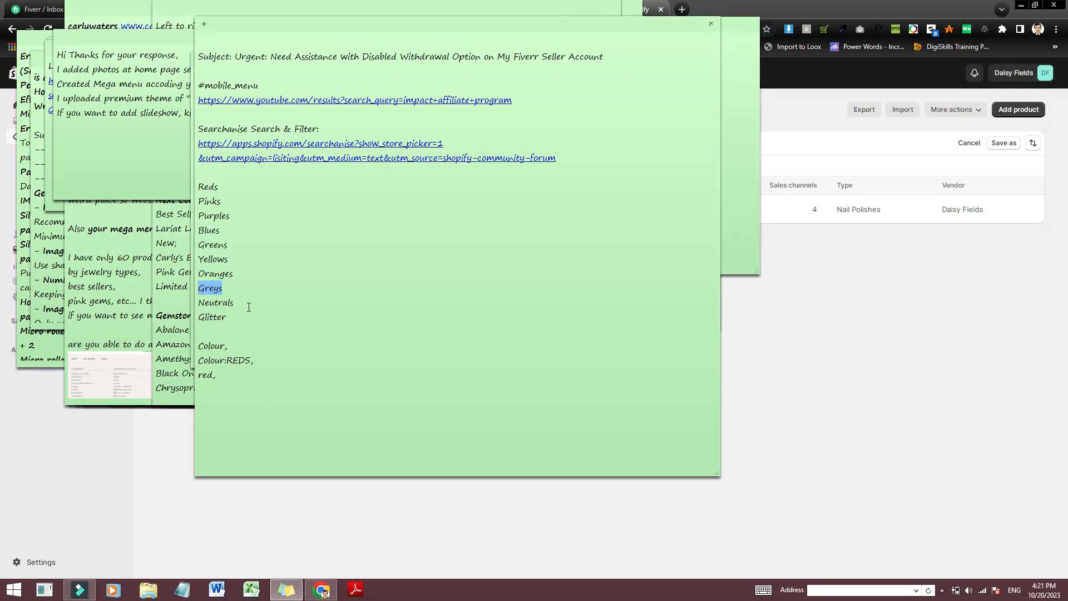
{"action": "left_click", "coordinate": [321, 590]}
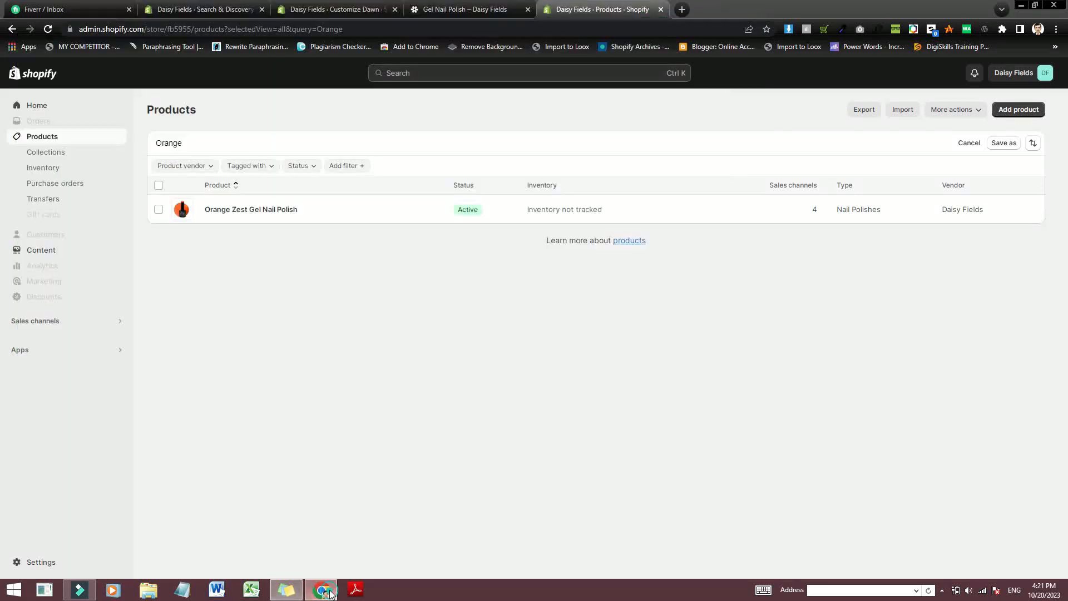
{"action": "double_click", "coordinate": [223, 141]}
{"action": "key", "text": "ctrl+v"}
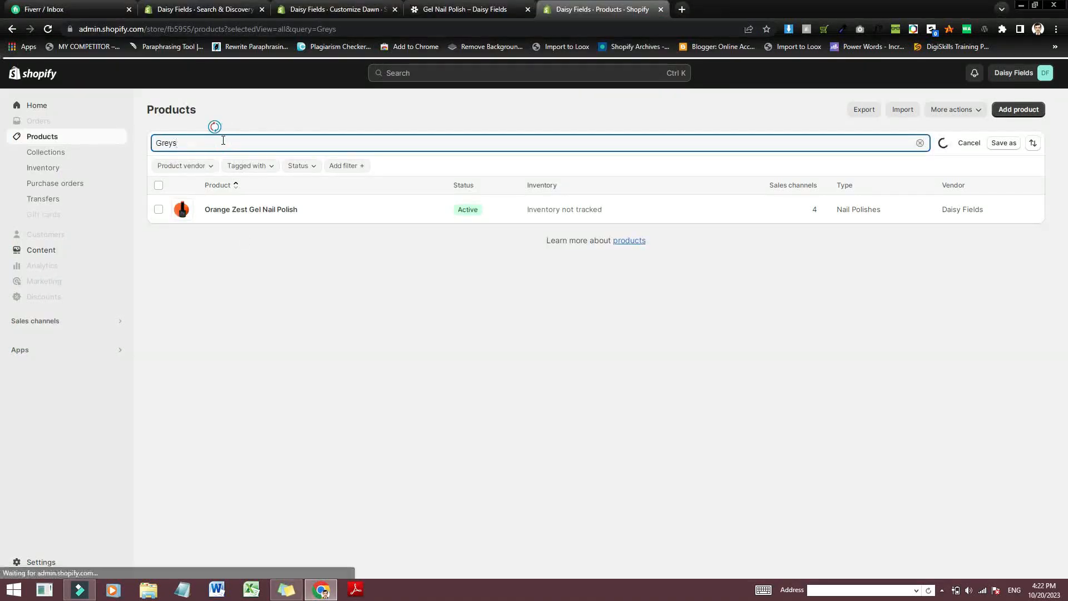
{"action": "key", "text": "BackSpace"}
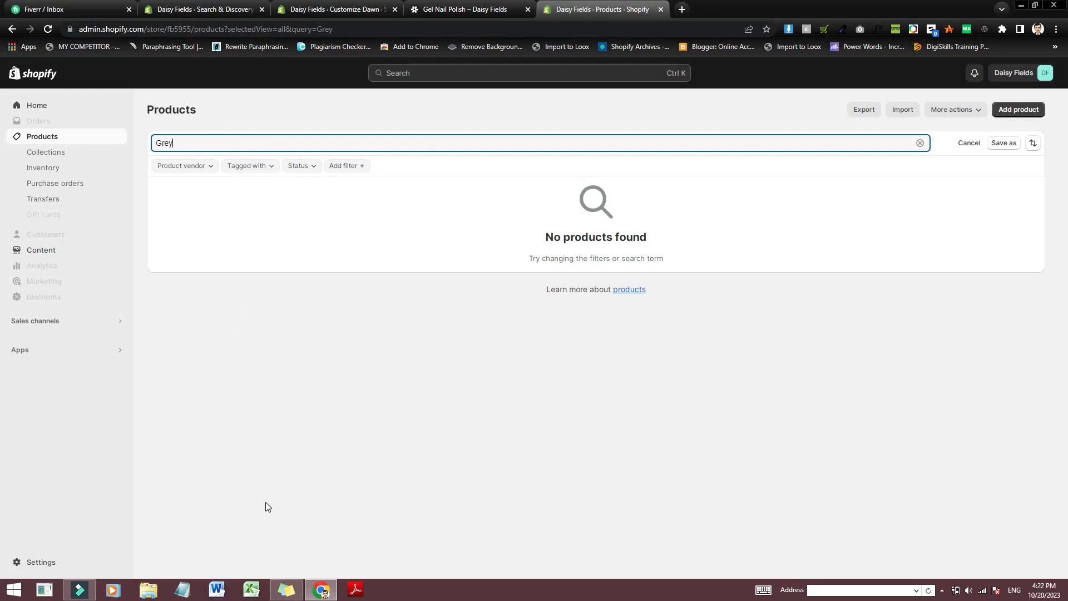
Step: Take the color name Neutrals from the Sticky Notes list and search the store's products for Neutral
{"action": "left_click", "coordinate": [286, 590]}
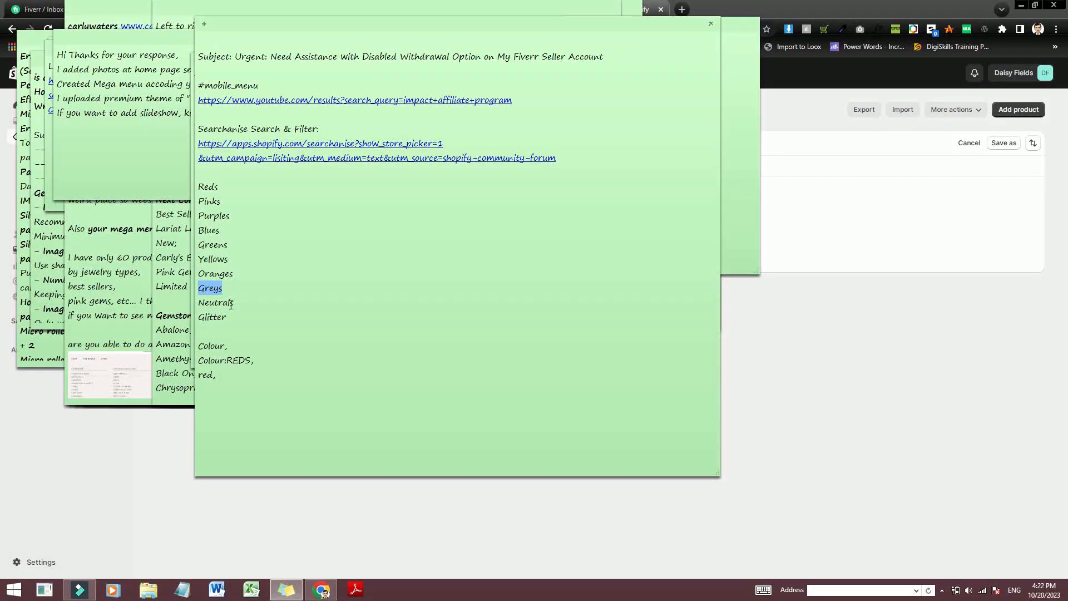
{"action": "left_click_drag", "start_coordinate": [234, 306], "coordinate": [199, 307]}
{"action": "key", "text": "ctrl+c"}
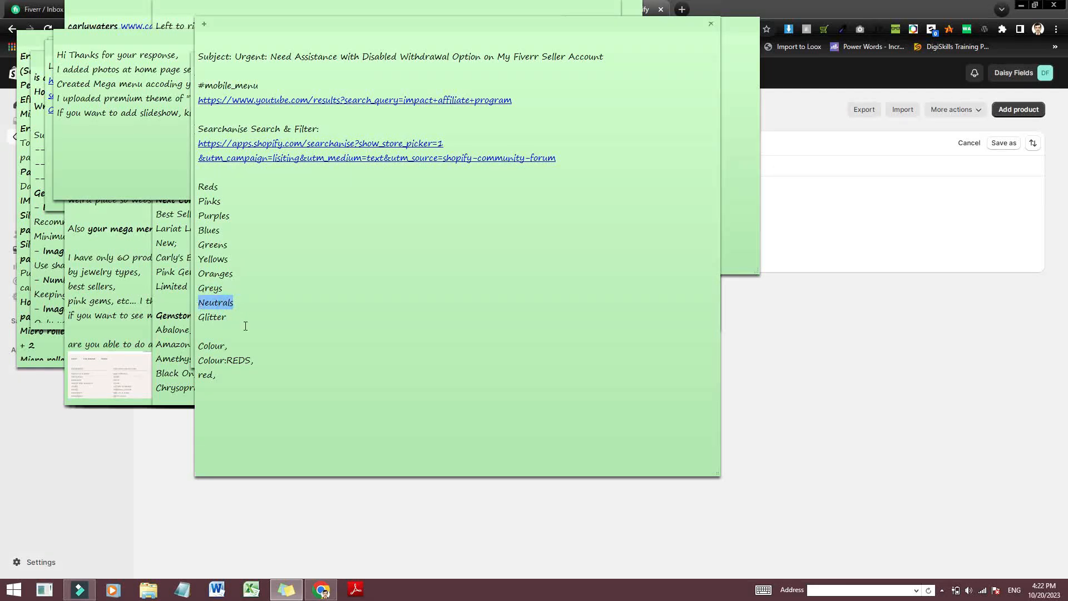
{"action": "left_click", "coordinate": [286, 590]}
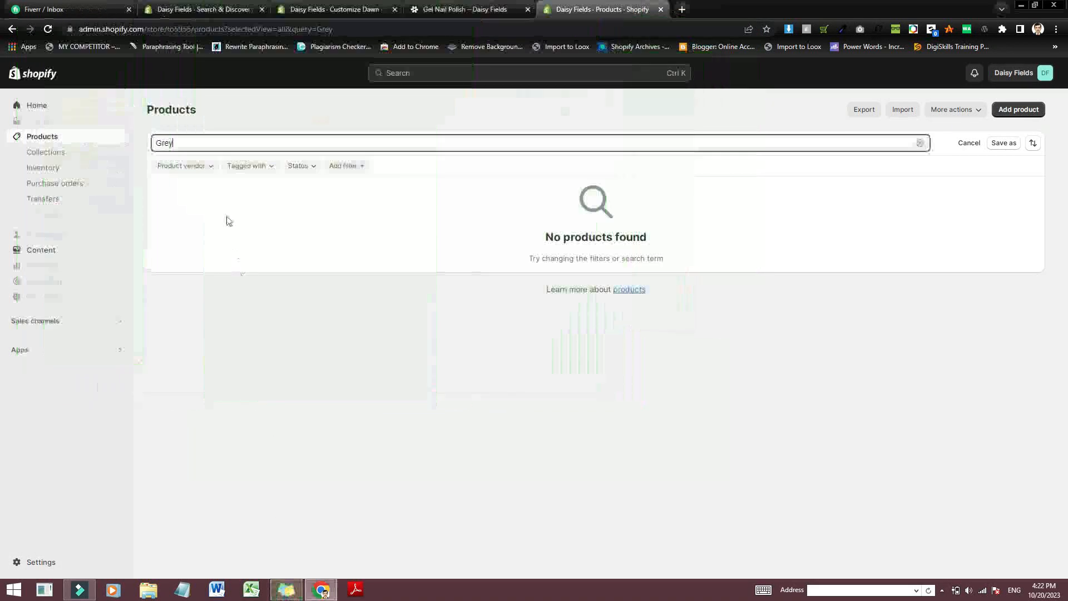
{"action": "double_click", "coordinate": [202, 144]}
{"action": "key", "text": "ctrl+v"}
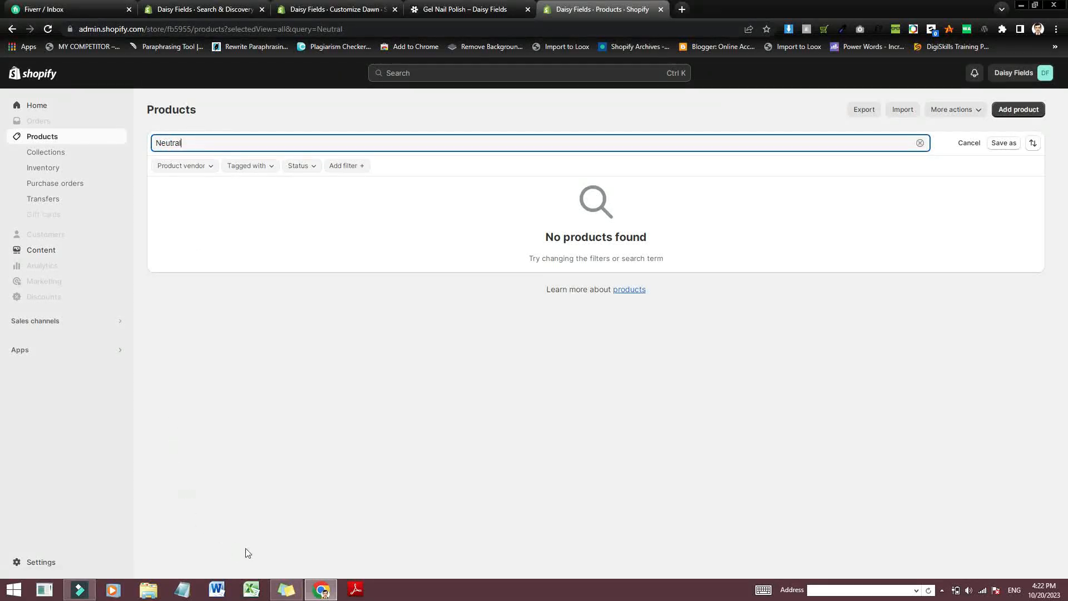
Step: Copy the last color name, Glitter, from the Sticky Notes list and search the store's products for it
{"action": "left_click", "coordinate": [286, 589]}
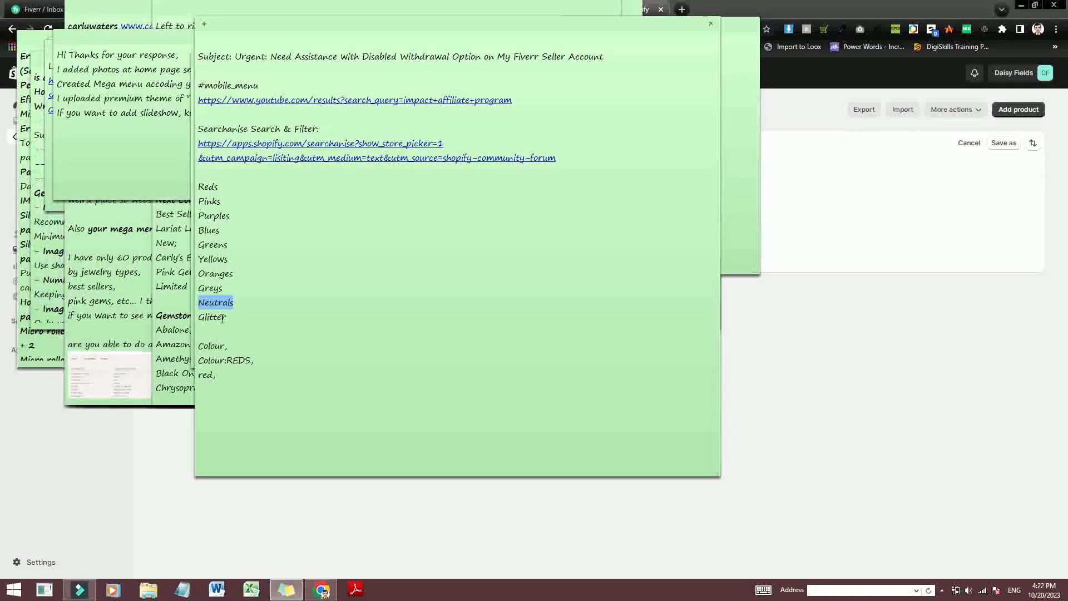
{"action": "double_click", "coordinate": [223, 318]}
{"action": "key", "text": "ctrl+c"}
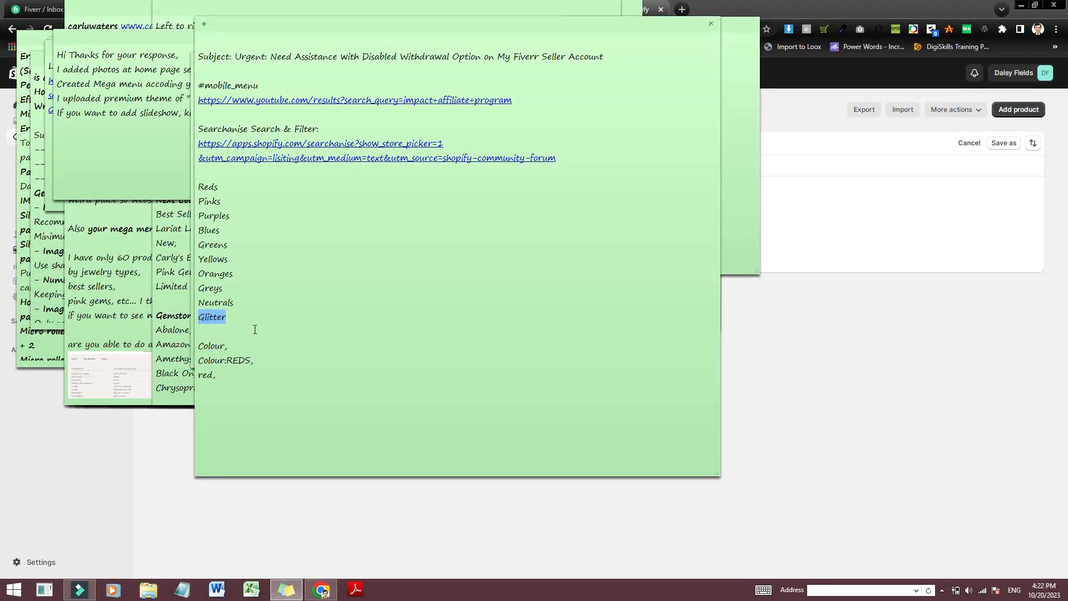
{"action": "left_click", "coordinate": [286, 590]}
{"action": "left_click", "coordinate": [190, 142]}
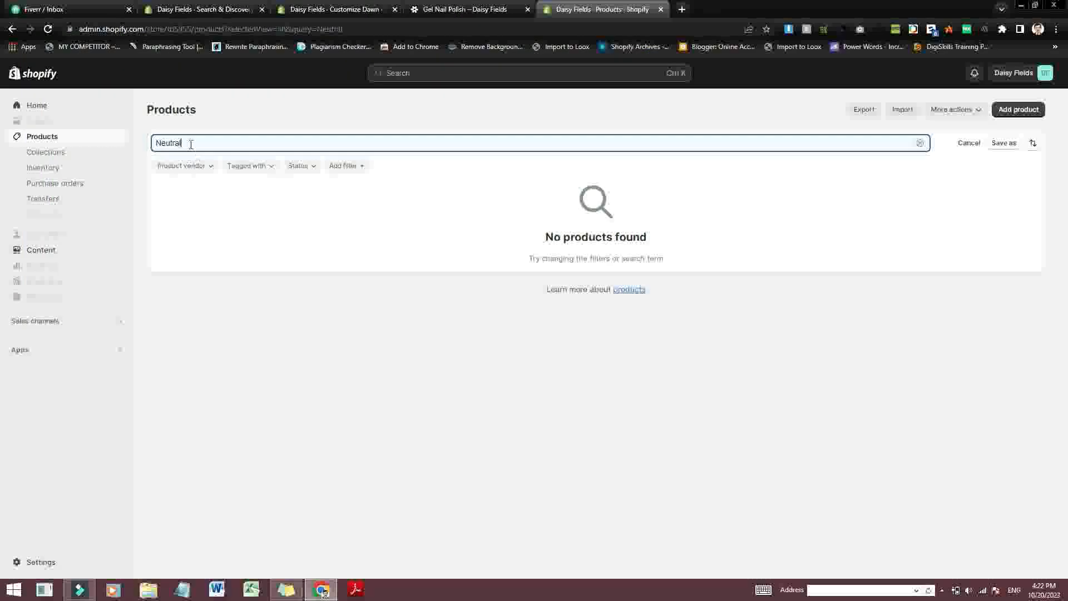
{"action": "double_click", "coordinate": [191, 143]}
{"action": "key", "text": "ctrl+v"}
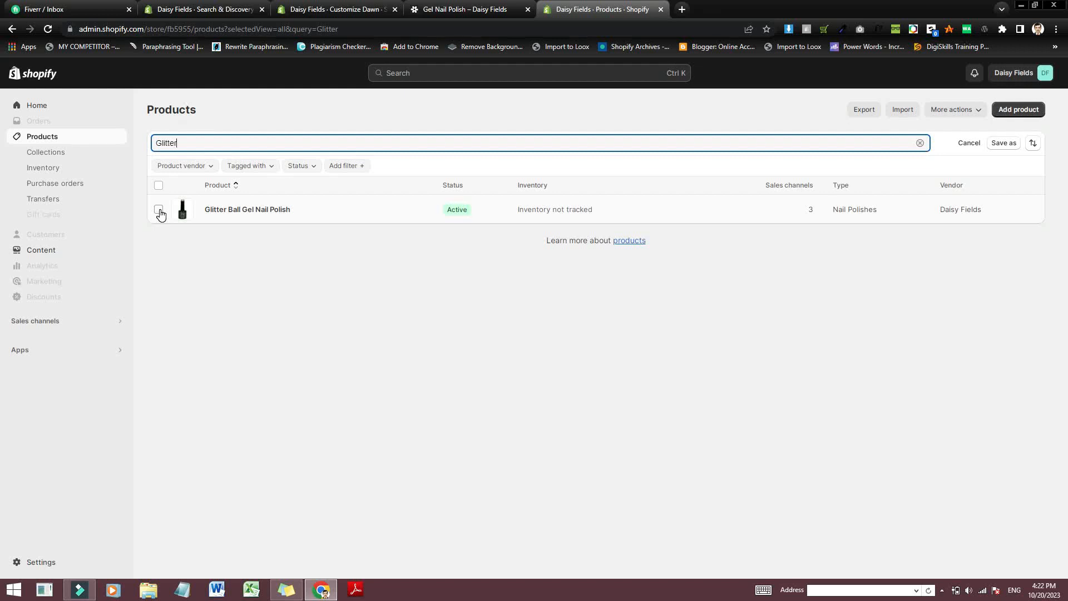
Step: Select Glitter Ball Gel Nail Polish, add the new tag Glitter to it, and save
{"action": "left_click", "coordinate": [159, 210]}
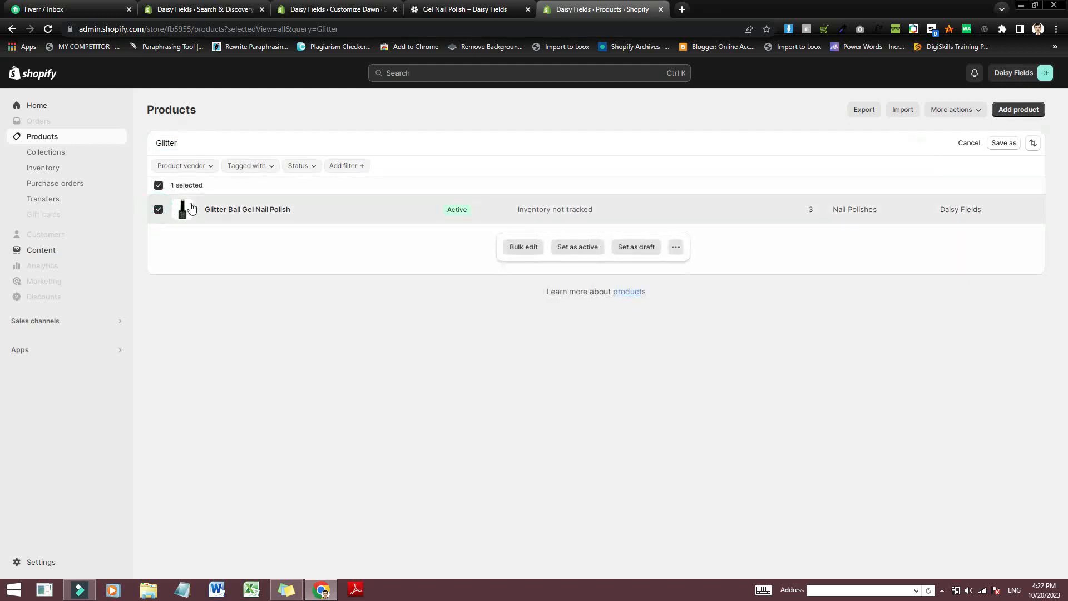
{"action": "left_click", "coordinate": [676, 247]}
{"action": "left_click", "coordinate": [594, 360]}
{"action": "left_click", "coordinate": [450, 214]}
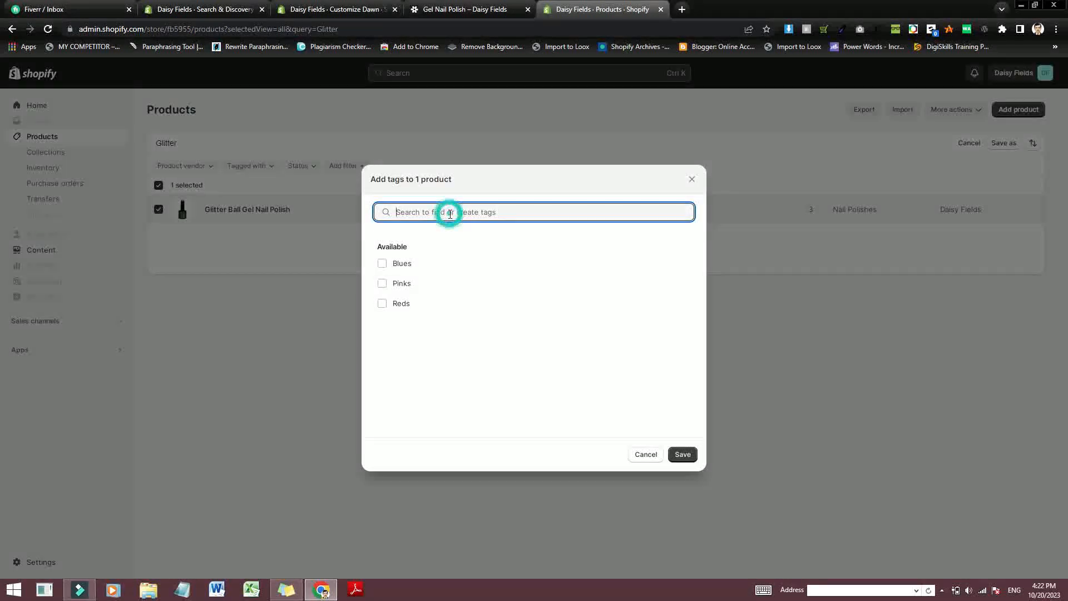
{"action": "type", "text": "Glitter"}
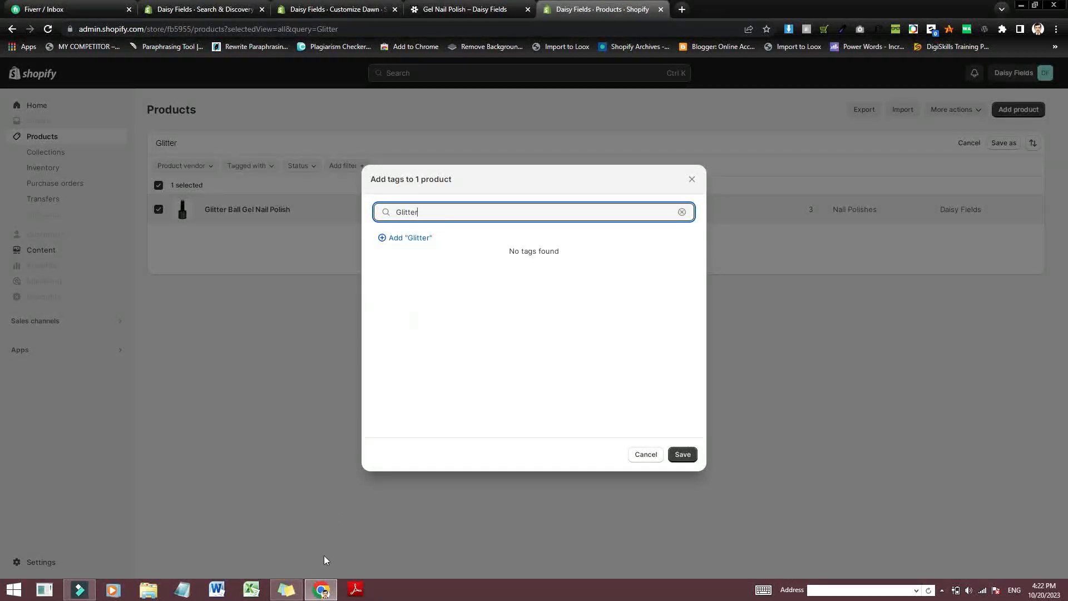
{"action": "left_click", "coordinate": [288, 592]}
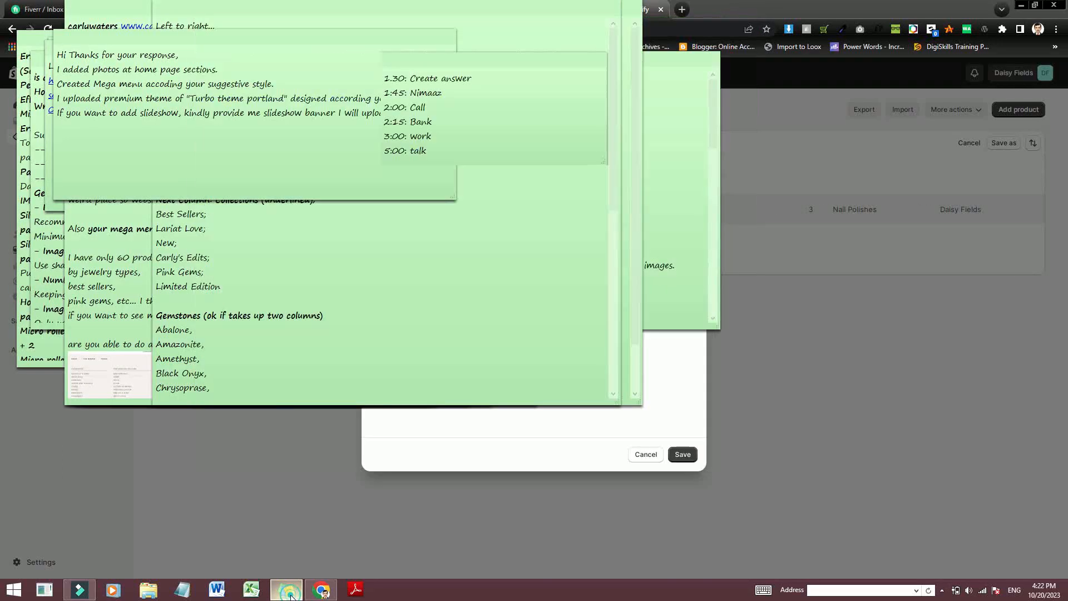
{"action": "left_click", "coordinate": [289, 592]}
{"action": "left_click", "coordinate": [407, 239]}
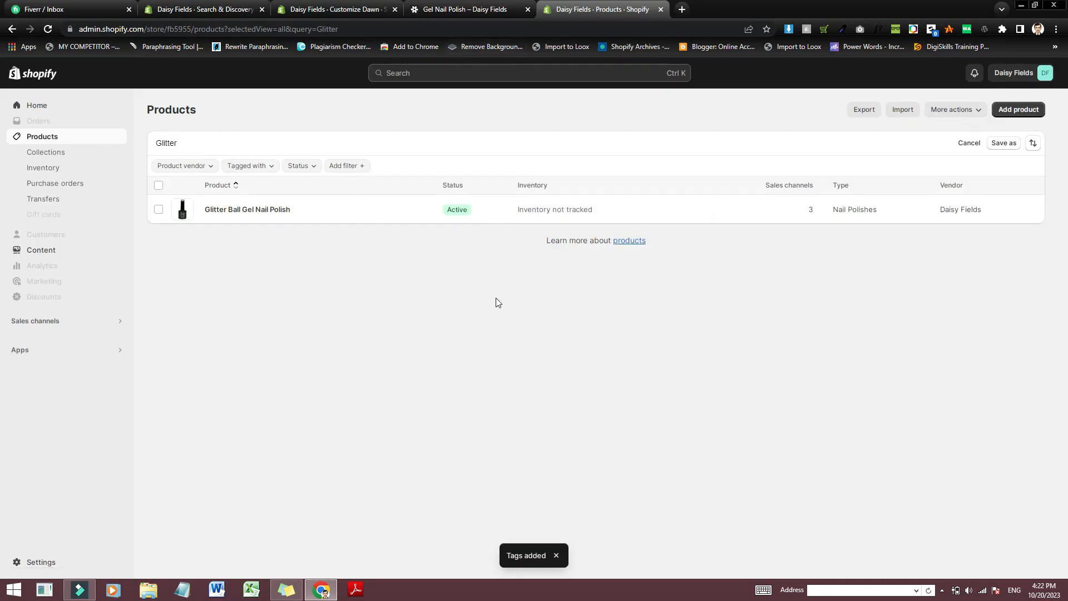
Step: Reload the storefront's Gel Nail Polish collection, filter it by the color Blues, and review the filtered products
{"action": "left_click", "coordinate": [472, 9]}
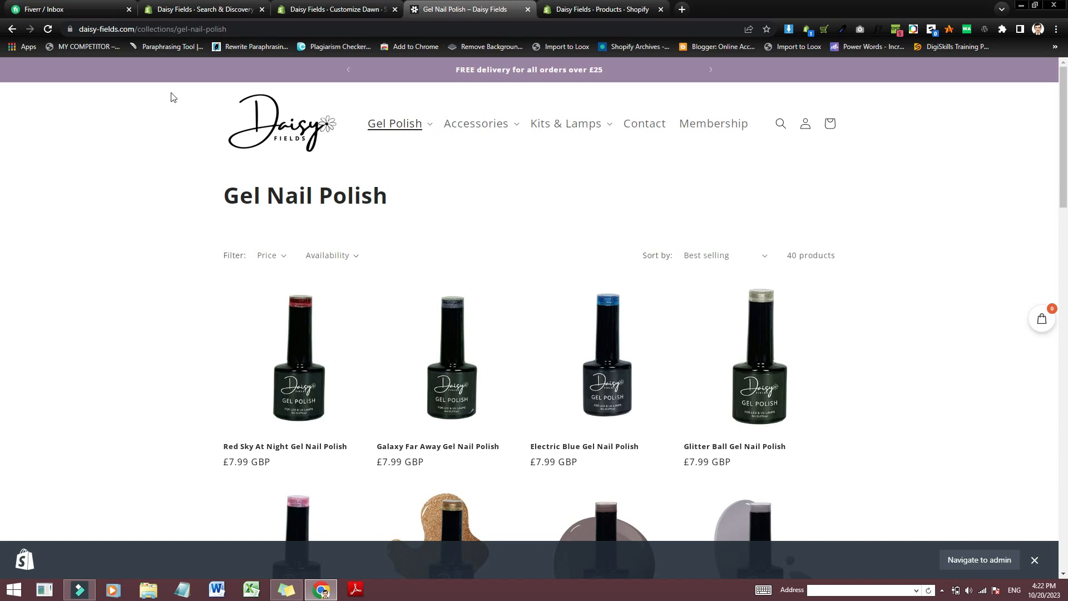
{"action": "left_click", "coordinate": [49, 30]}
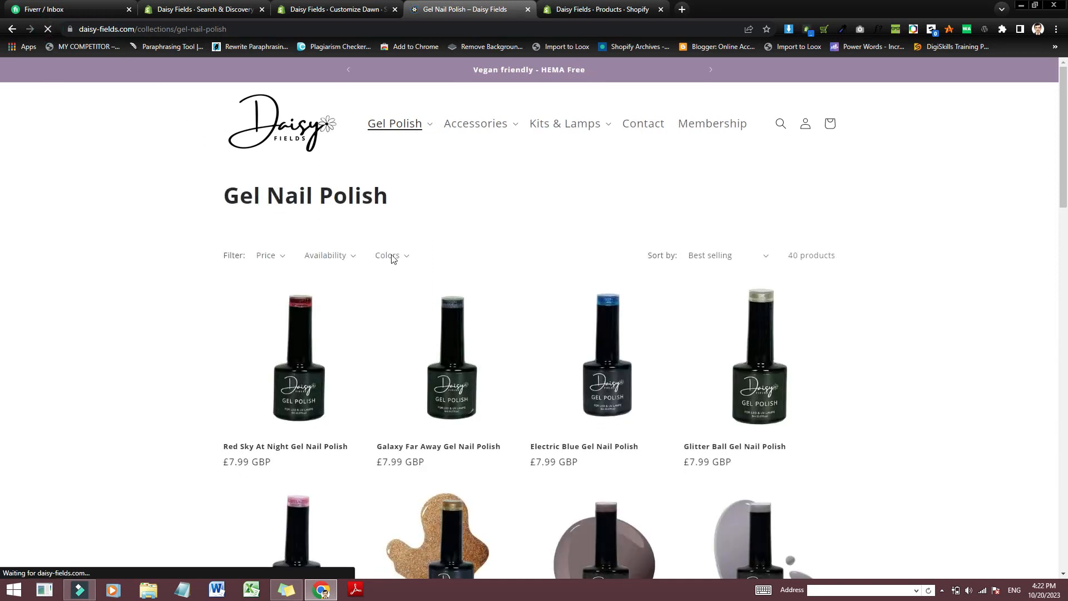
{"action": "left_click", "coordinate": [401, 257]}
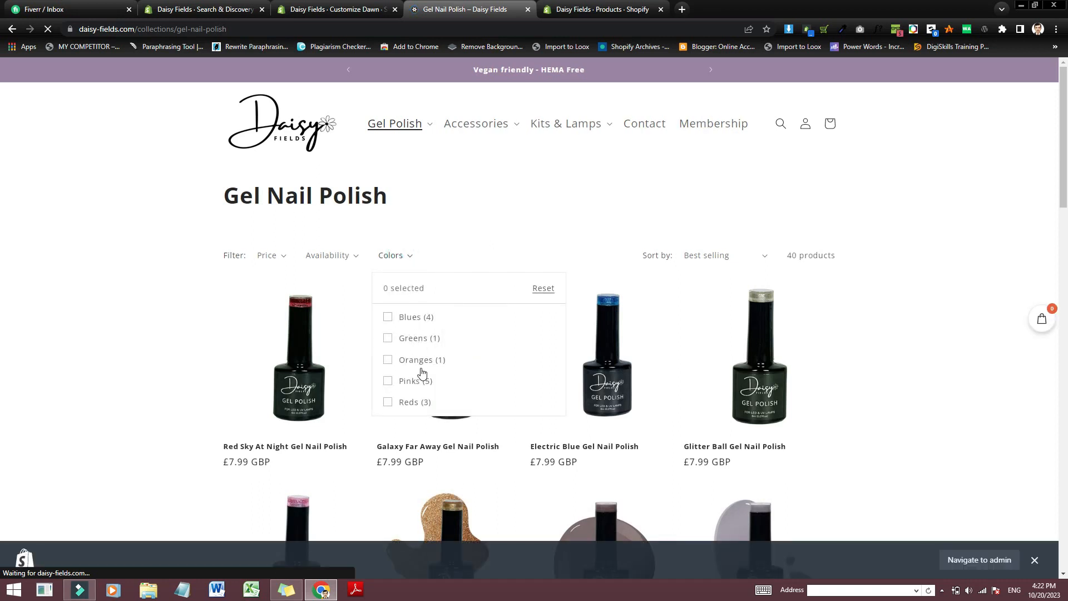
{"action": "left_click", "coordinate": [419, 323]}
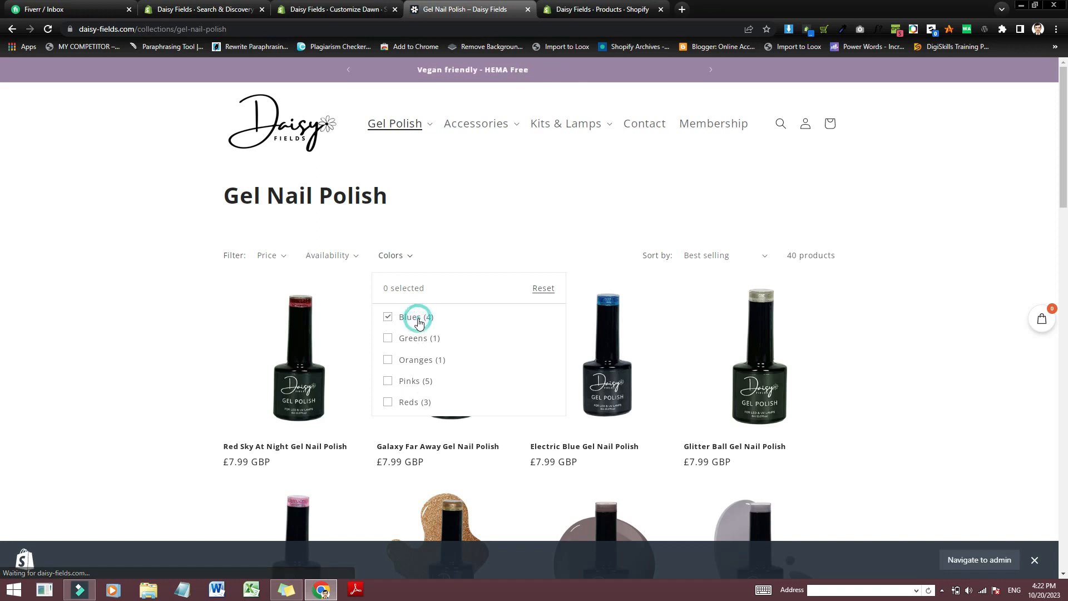
{"action": "left_click", "coordinate": [161, 332]}
{"action": "scroll", "coordinate": [220, 344], "scroll_direction": "down", "scroll_amount": 4}
{"action": "scroll", "coordinate": [222, 341], "scroll_direction": "up", "scroll_amount": 3}
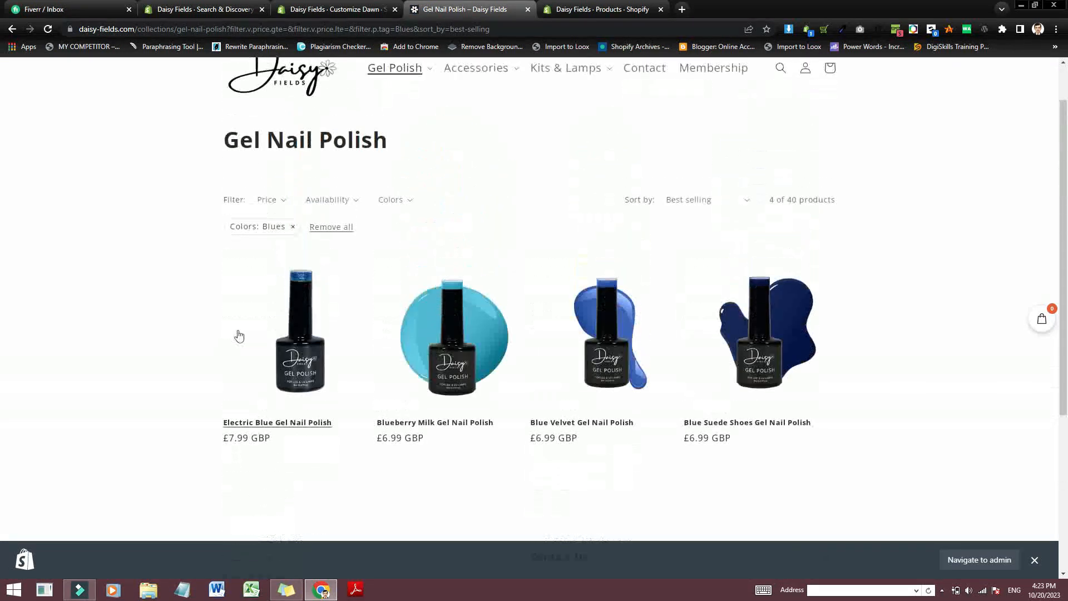
Step: Add Greens to the collection's Colors filter and review the matching nail polishes
{"action": "left_click", "coordinate": [384, 203]}
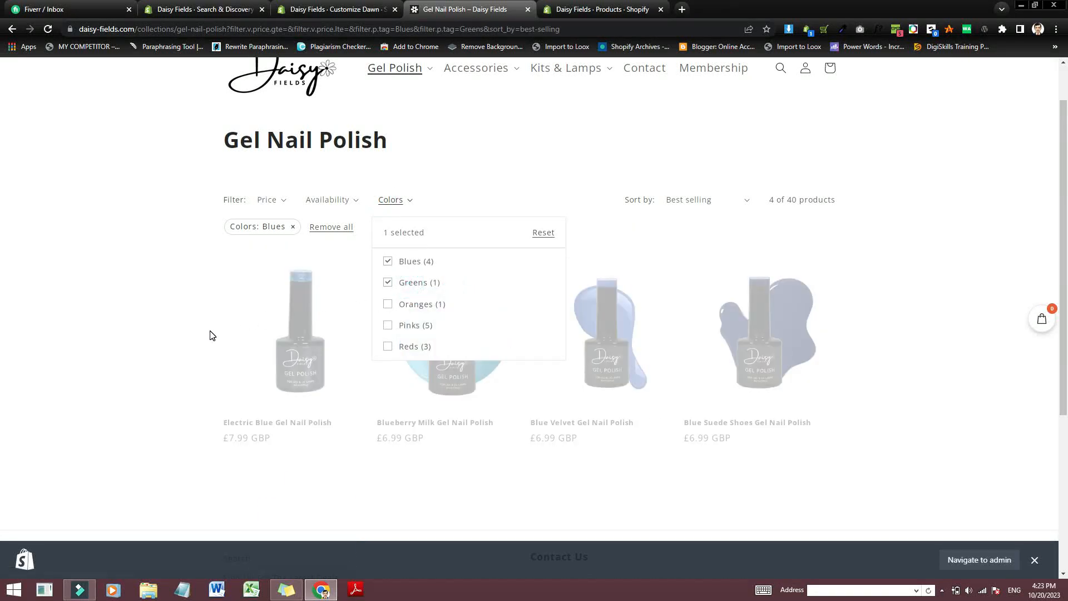
{"action": "left_click", "coordinate": [166, 343]}
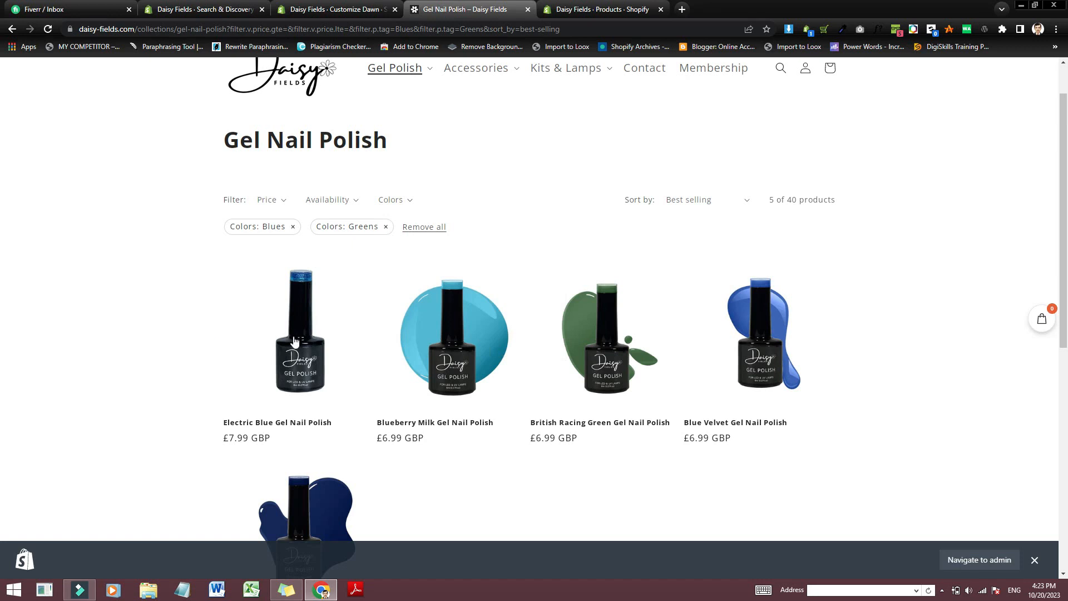
{"action": "scroll", "coordinate": [529, 345], "scroll_direction": "down", "scroll_amount": 1}
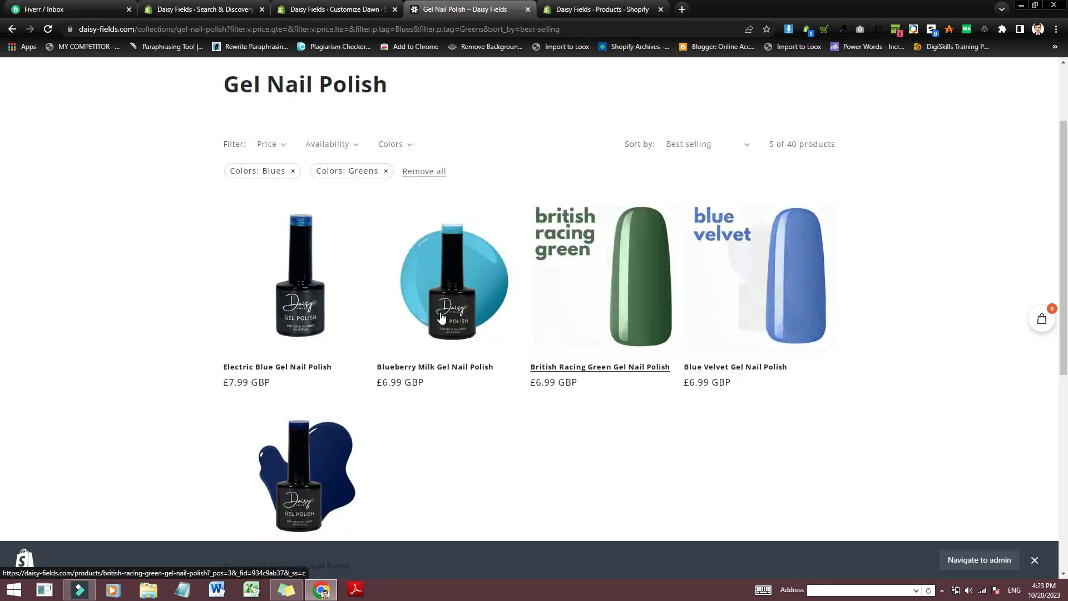
Step: Include Reds in the active Colors filter and look through the combined product results
{"action": "left_click", "coordinate": [394, 146]}
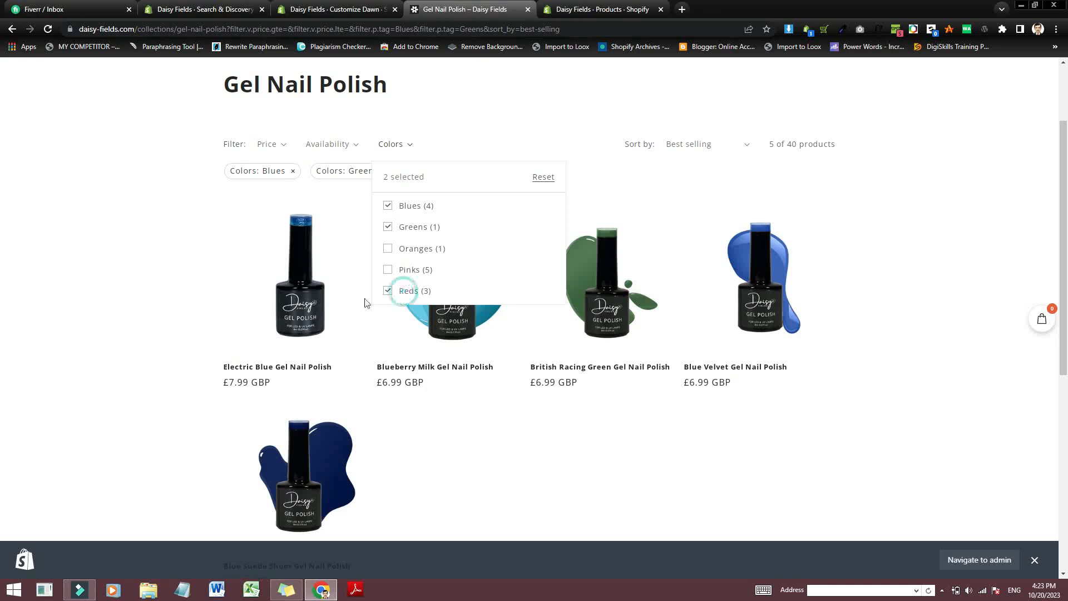
{"action": "left_click", "coordinate": [144, 297]}
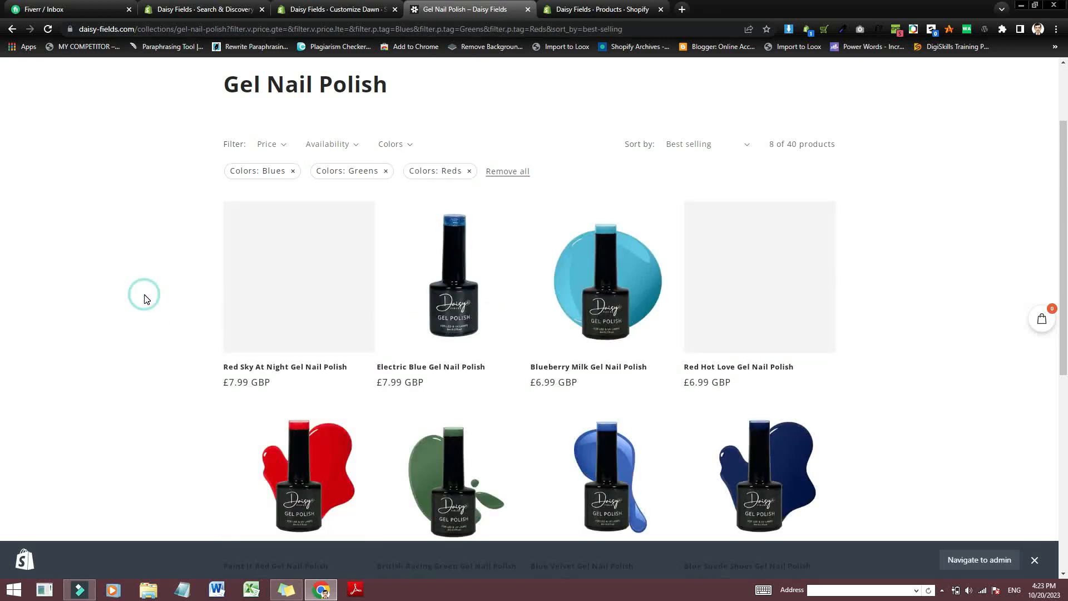
{"action": "scroll", "coordinate": [803, 376], "scroll_direction": "down", "scroll_amount": 3}
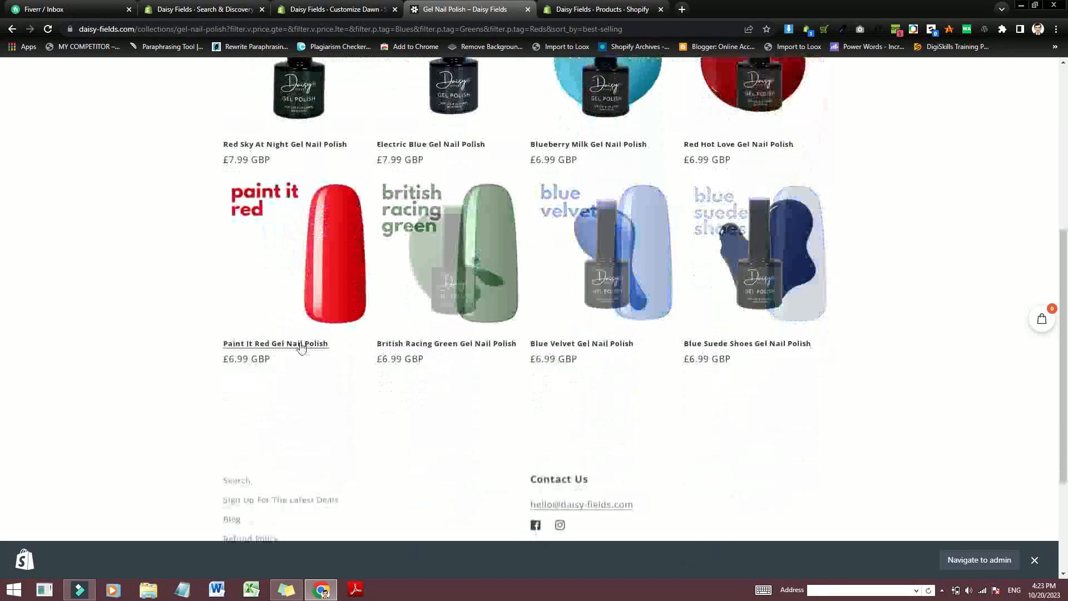
{"action": "scroll", "coordinate": [346, 327], "scroll_direction": "up", "scroll_amount": 6}
{"action": "scroll", "coordinate": [392, 274], "scroll_direction": "down", "scroll_amount": 1}
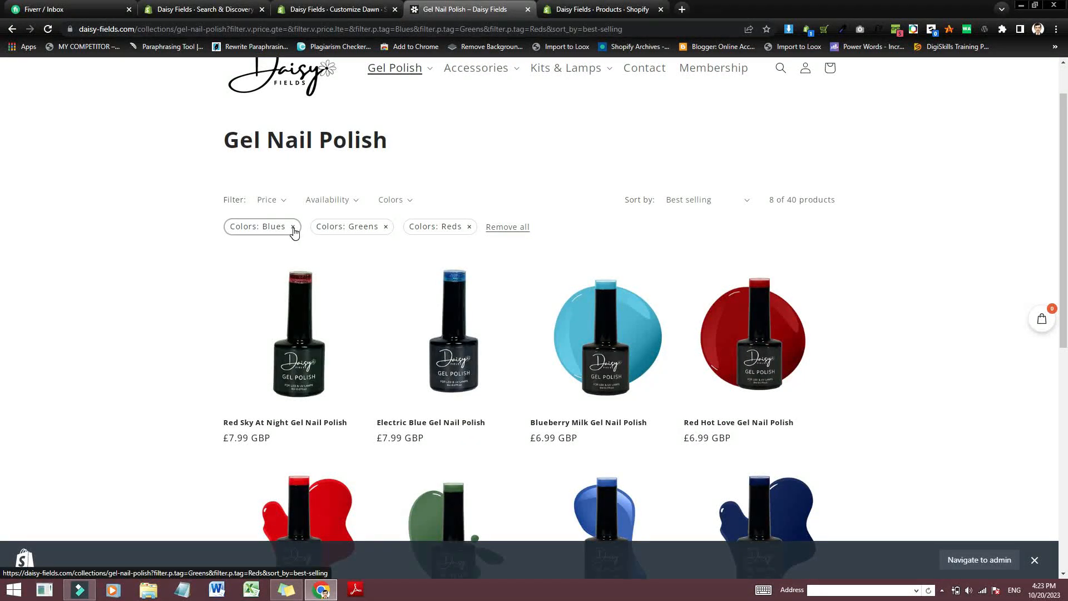
Step: Remove the Blues and Greens filters from the collection, keeping only Reds applied
{"action": "left_click", "coordinate": [293, 227]}
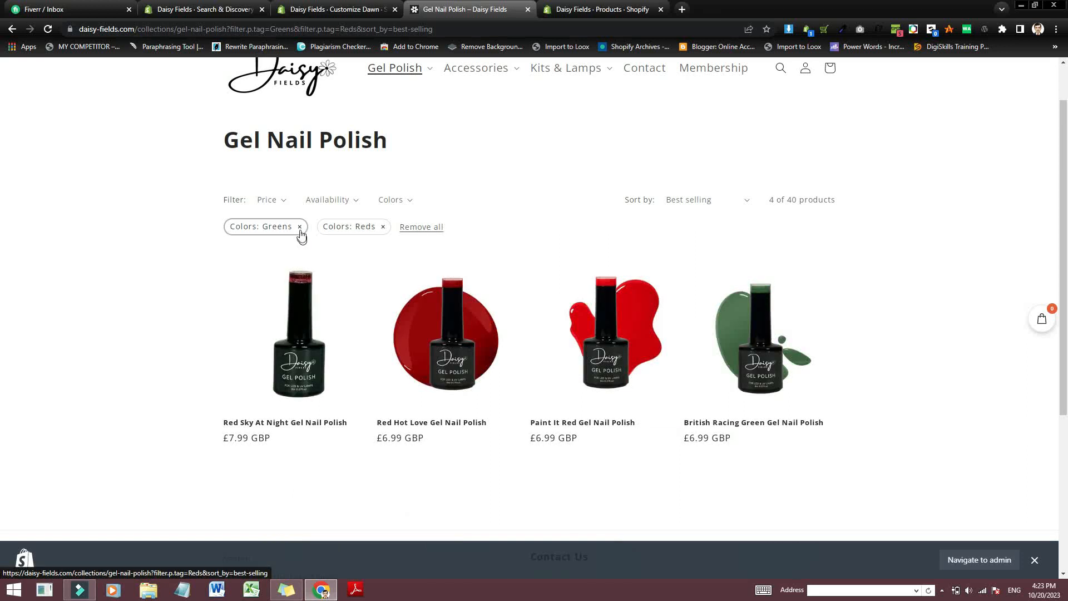
{"action": "left_click", "coordinate": [300, 232]}
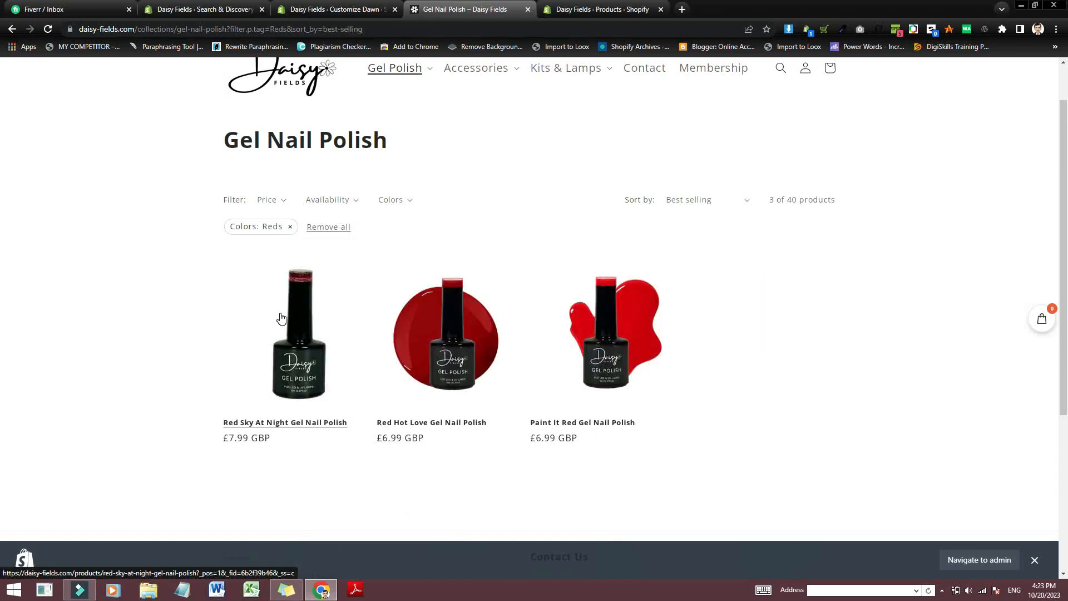
{"action": "scroll", "coordinate": [423, 238], "scroll_direction": "up", "scroll_amount": 1}
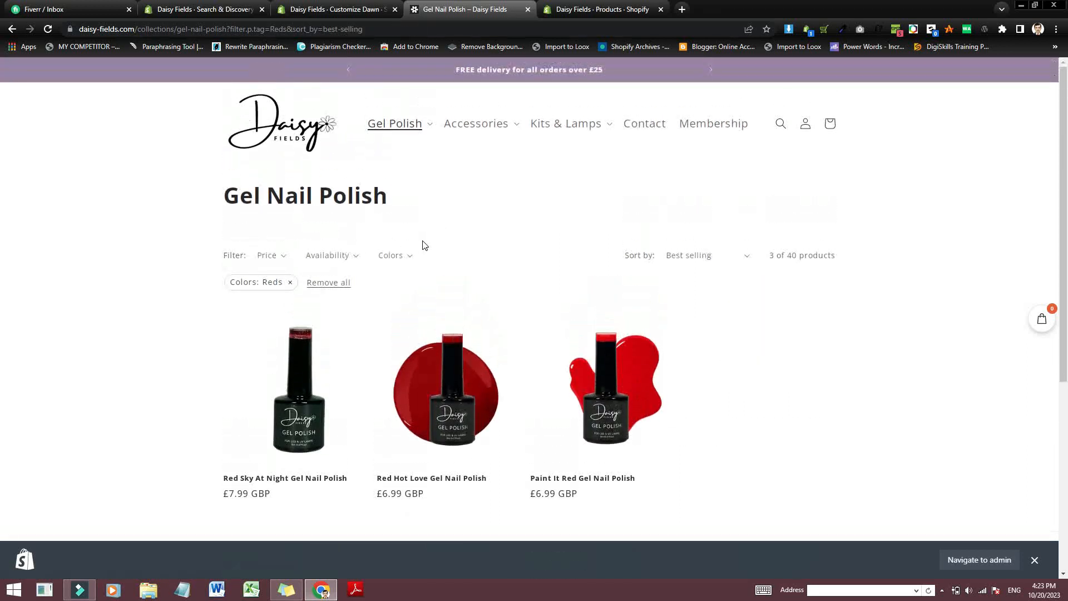